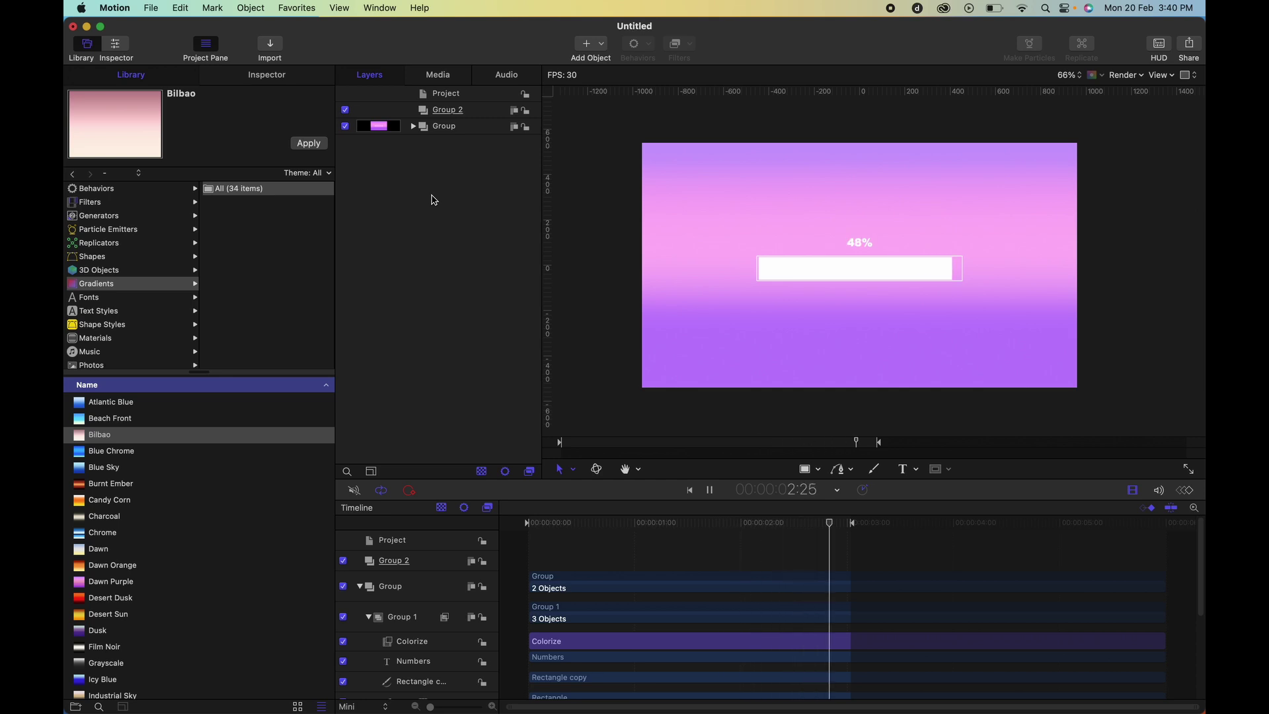
- Stop playback, hide and lock the original group, and draw a canvas-filling pink rectangle in Group 2
key(space)
click(345, 126)
click(456, 111)
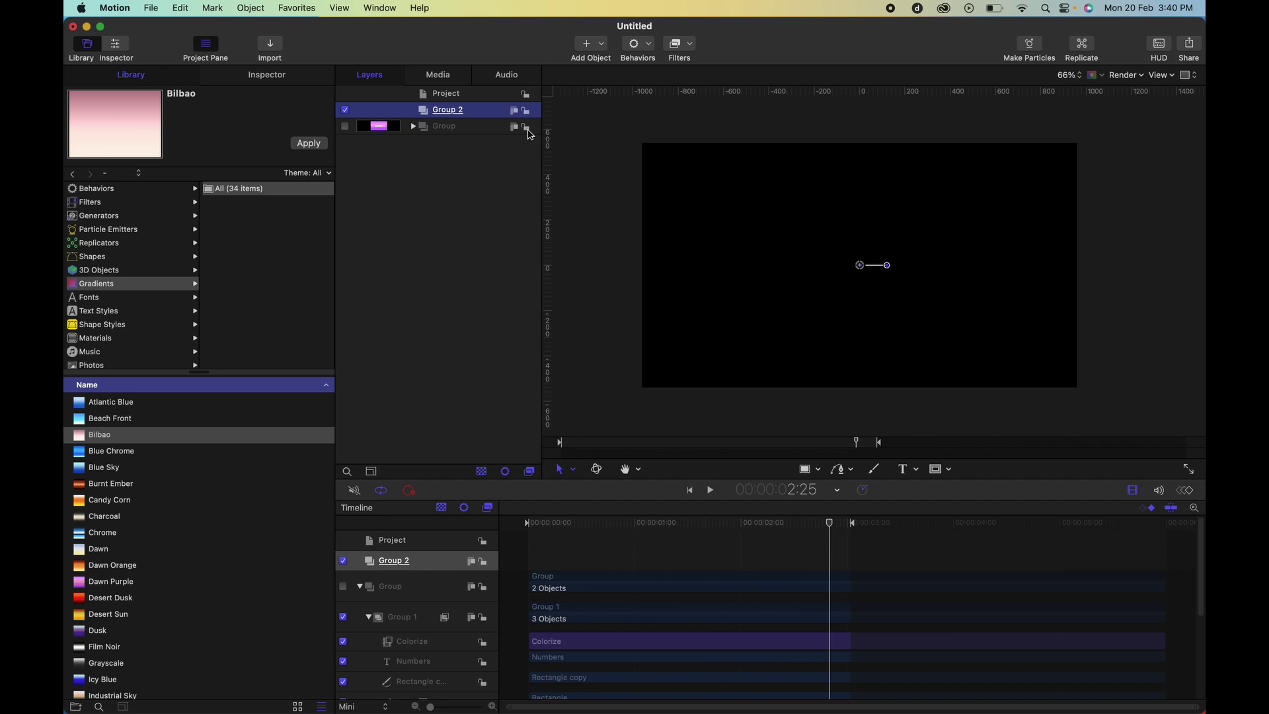
click(527, 127)
click(804, 472)
mouse_move(636, 145)
mouse_down()
mouse_move(1104, 391)
mouse_move(1078, 387)
mouse_up()
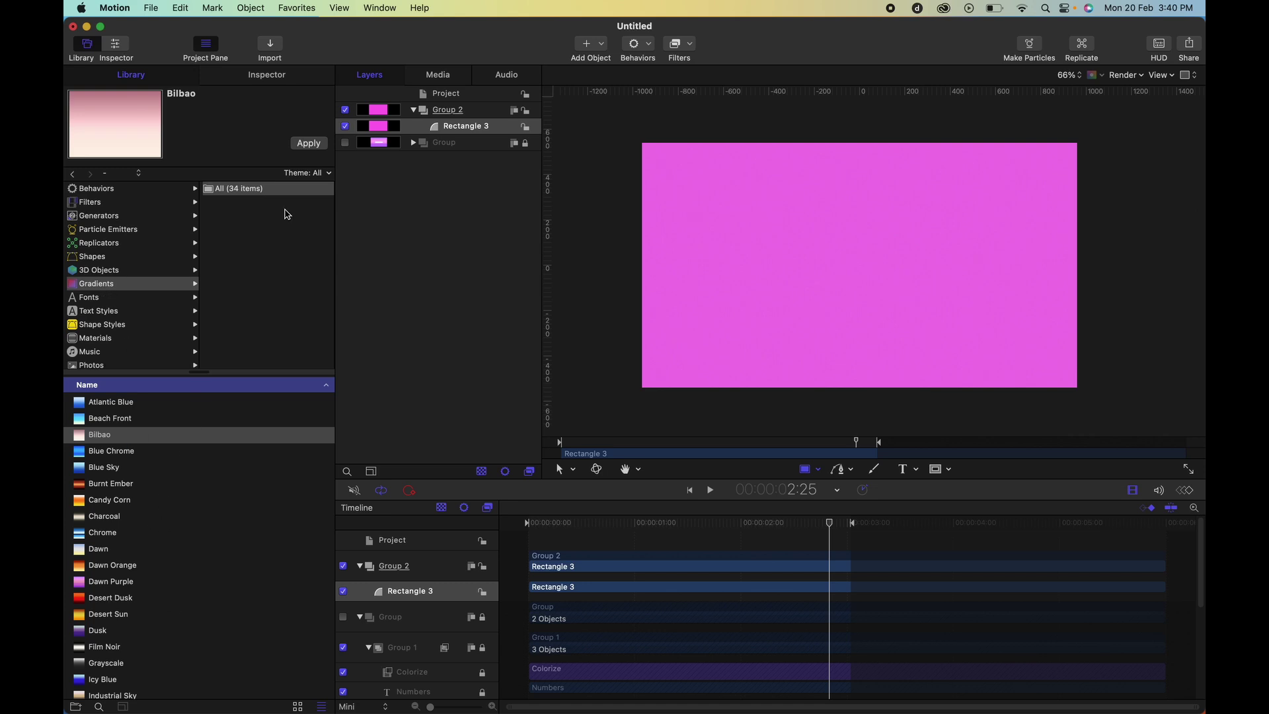
- Fill Rectangle 3 with the Bilbao gradient and move a colour stop to about 57%
click(307, 148)
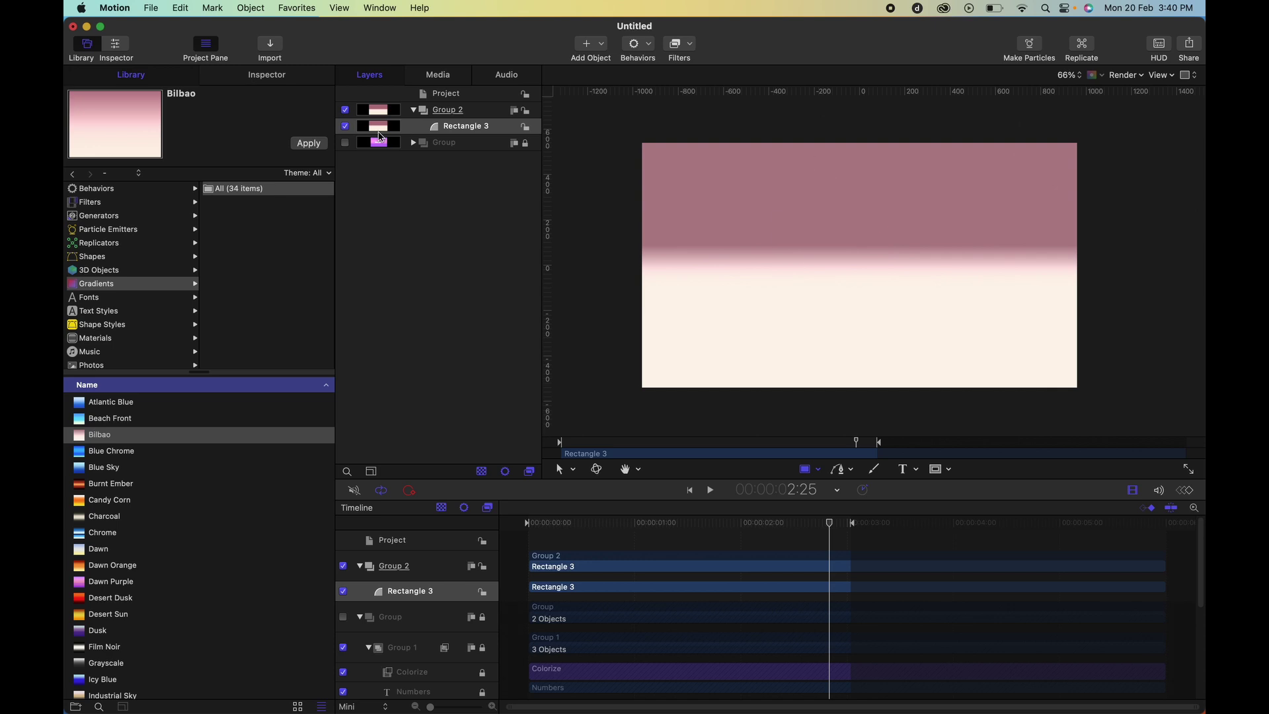
click(257, 77)
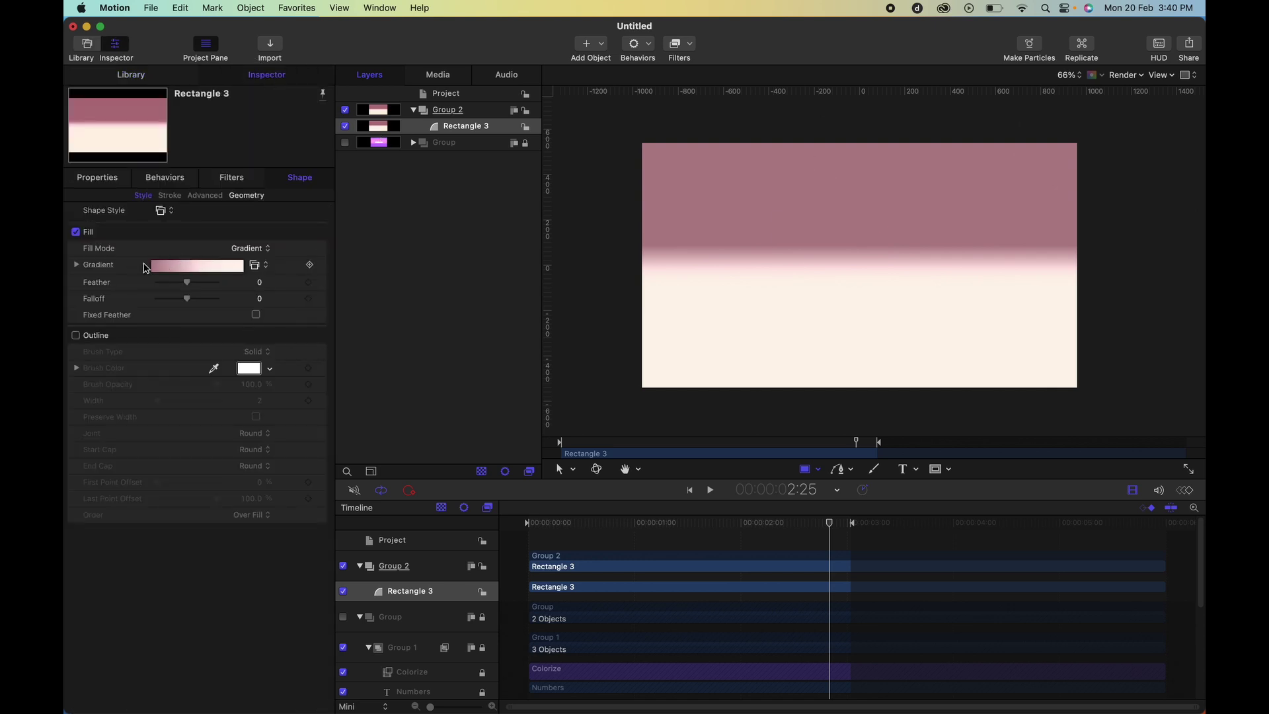
click(77, 265)
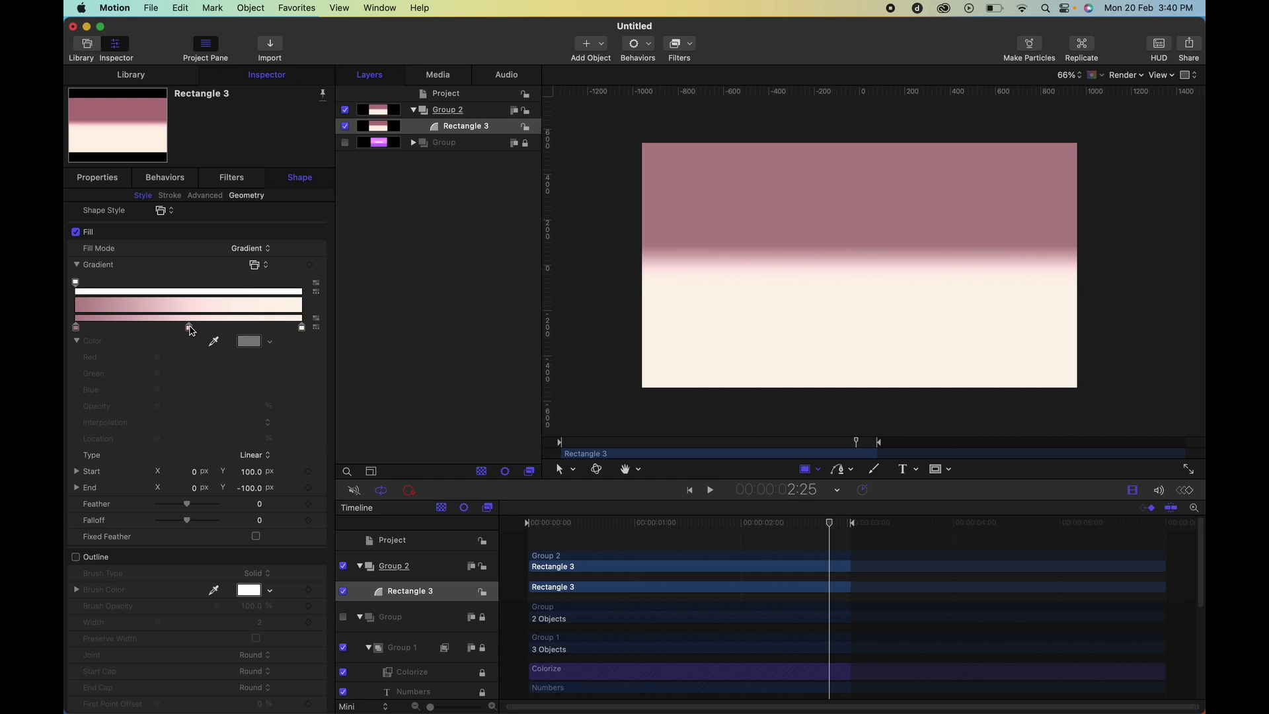
mouse_move(191, 328)
mouse_down()
mouse_move(231, 318)
mouse_move(193, 329)
mouse_move(203, 329)
mouse_up()
drag(251, 471, 285, 478)
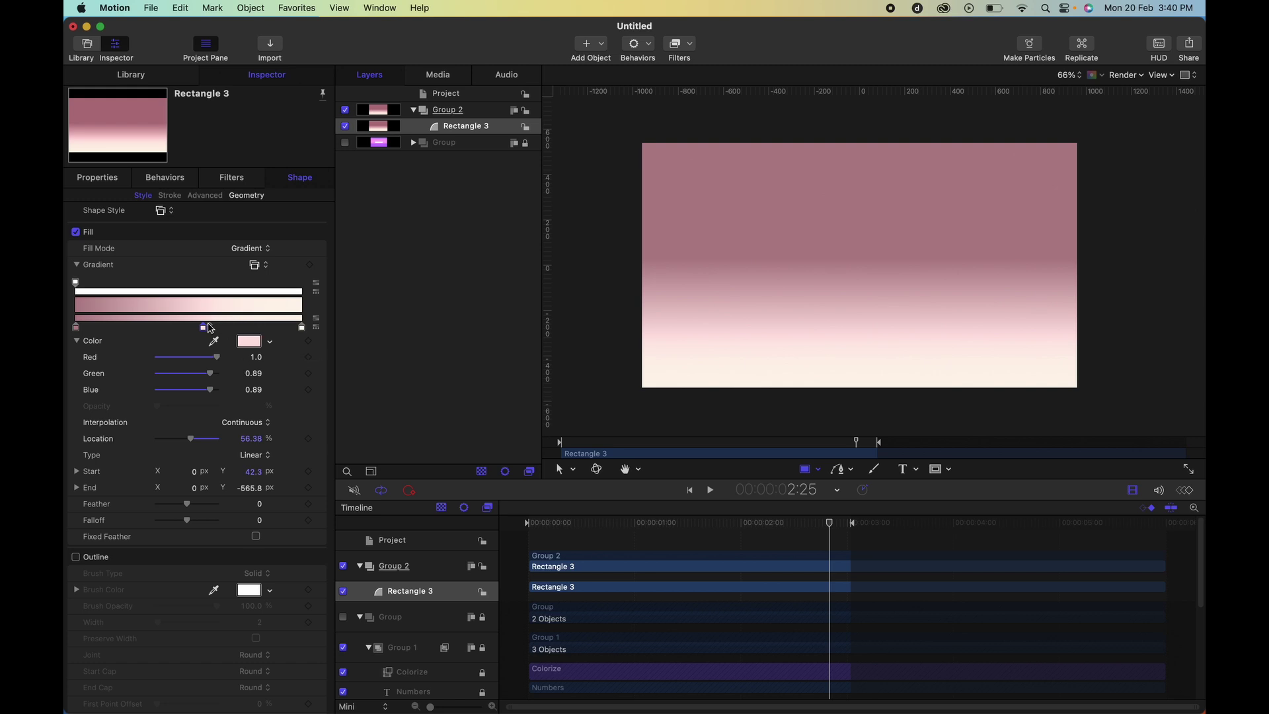
- Shift the colour midpoint left, set the opacity midpoint near 77%, and move the pink stop to ~40%
mouse_move(209, 328)
mouse_down()
mouse_move(179, 331)
mouse_move(266, 337)
mouse_move(232, 329)
mouse_up()
click(188, 330)
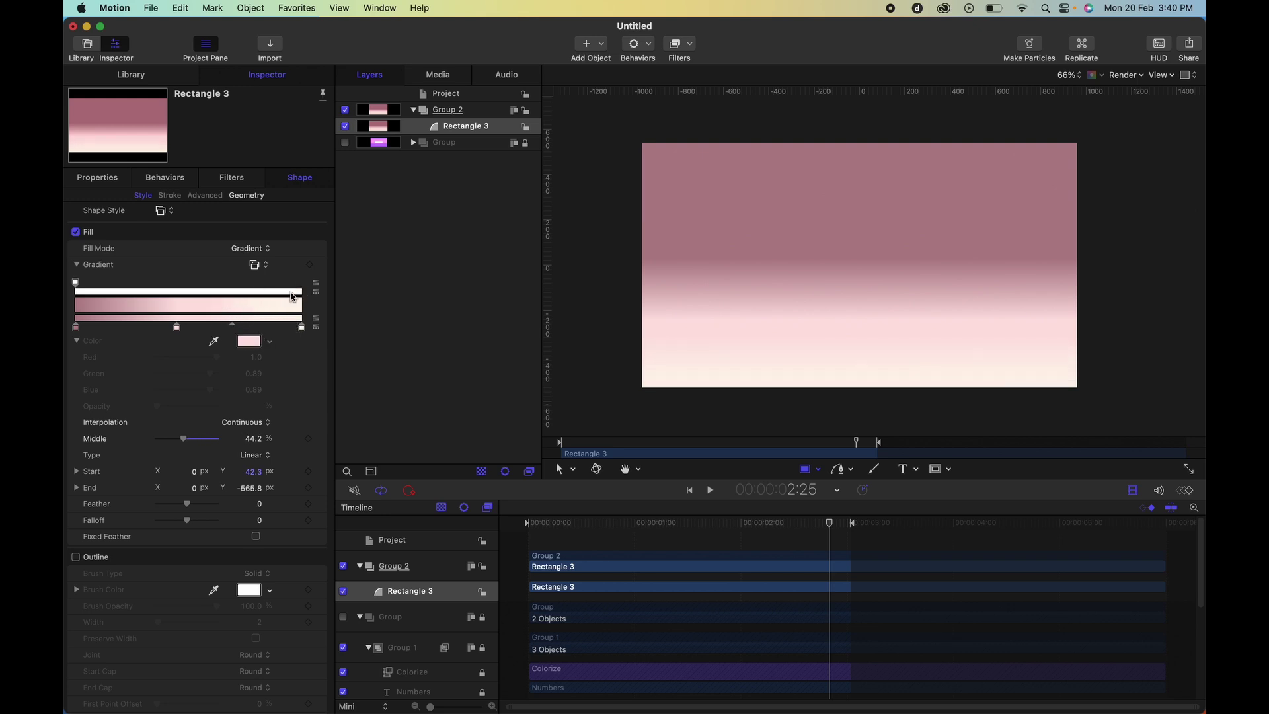
click(301, 283)
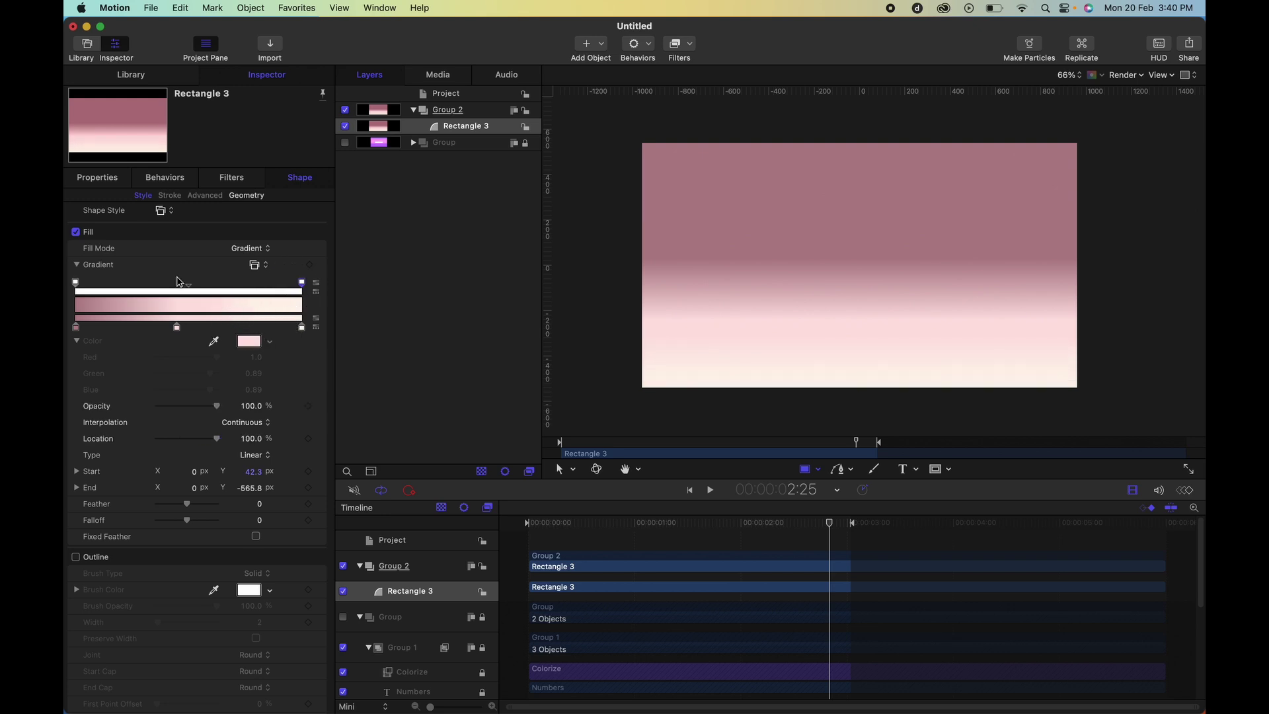
click(180, 283)
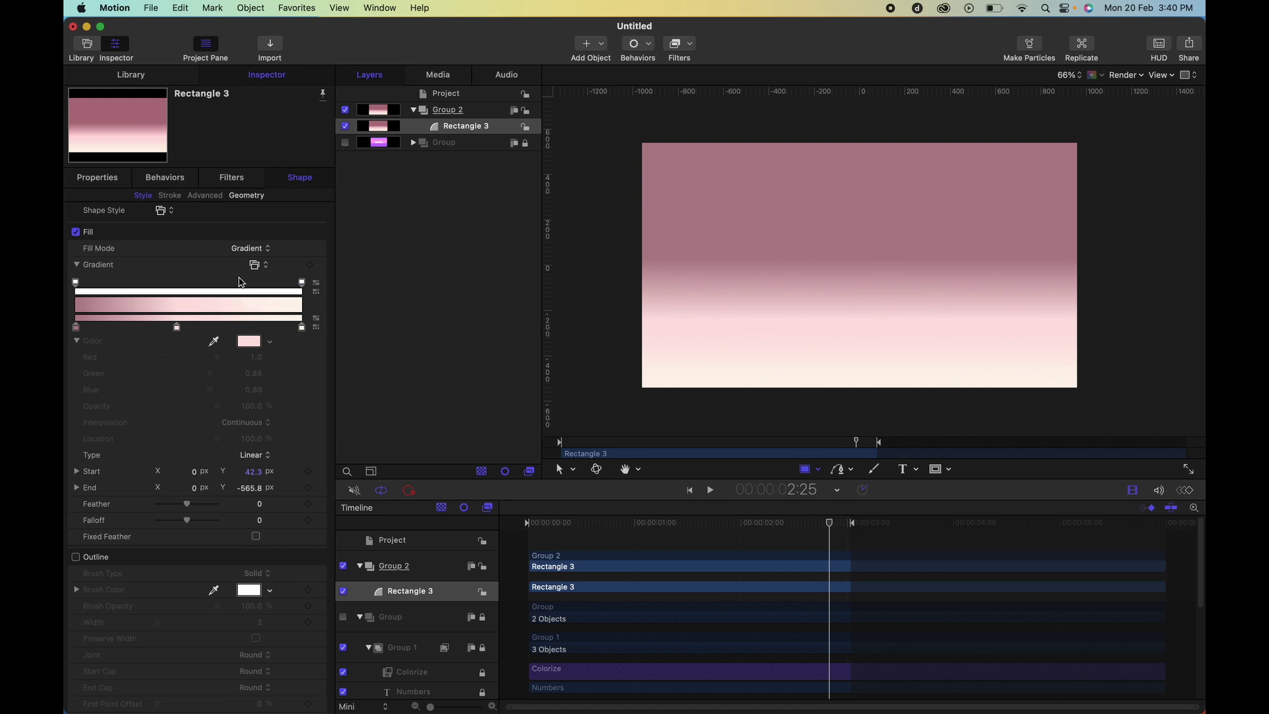
mouse_move(190, 284)
mouse_down()
mouse_move(259, 284)
mouse_move(76, 283)
mouse_move(240, 285)
mouse_up()
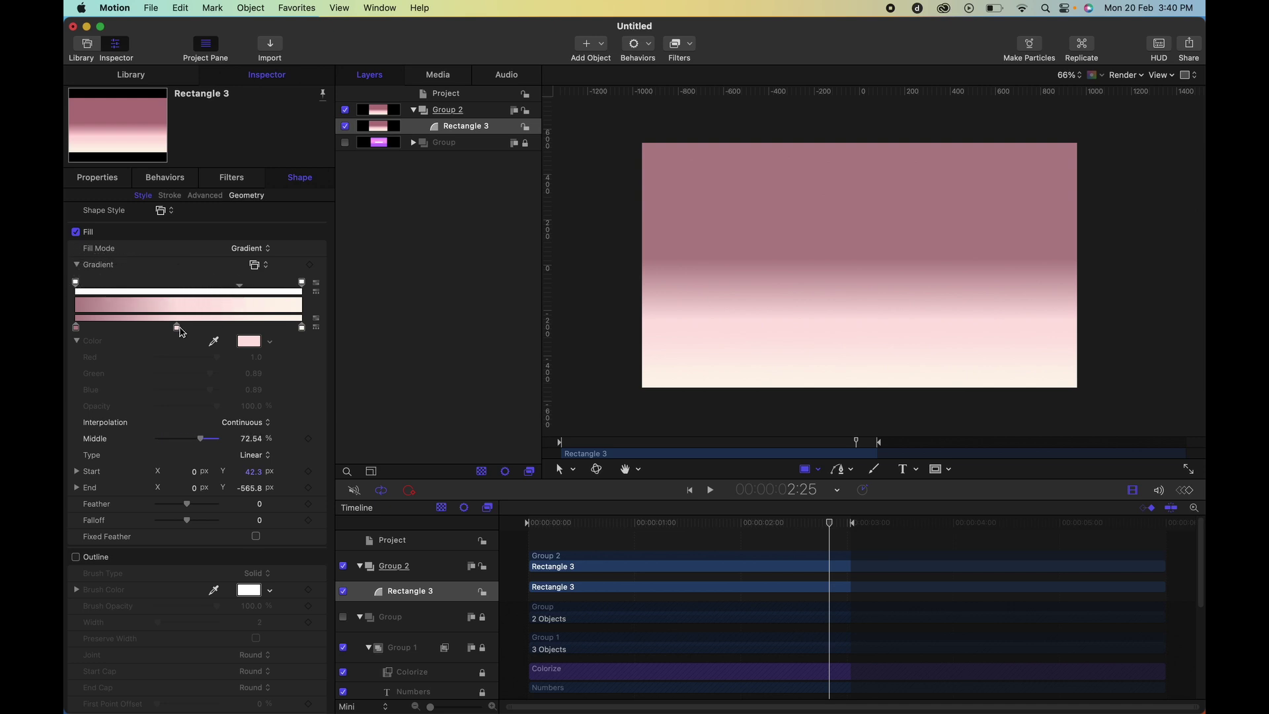
drag(181, 332, 267, 332)
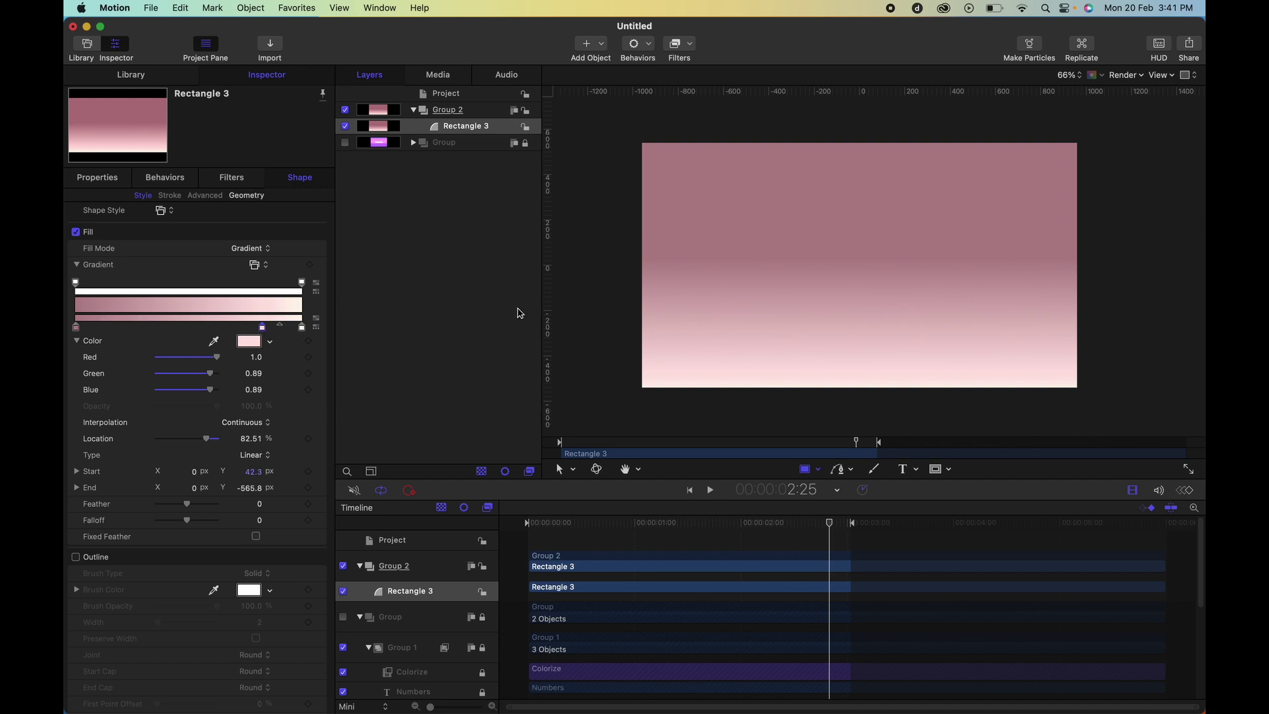
- Lock and collapse Group 2, then add a new empty Group 3
click(427, 229)
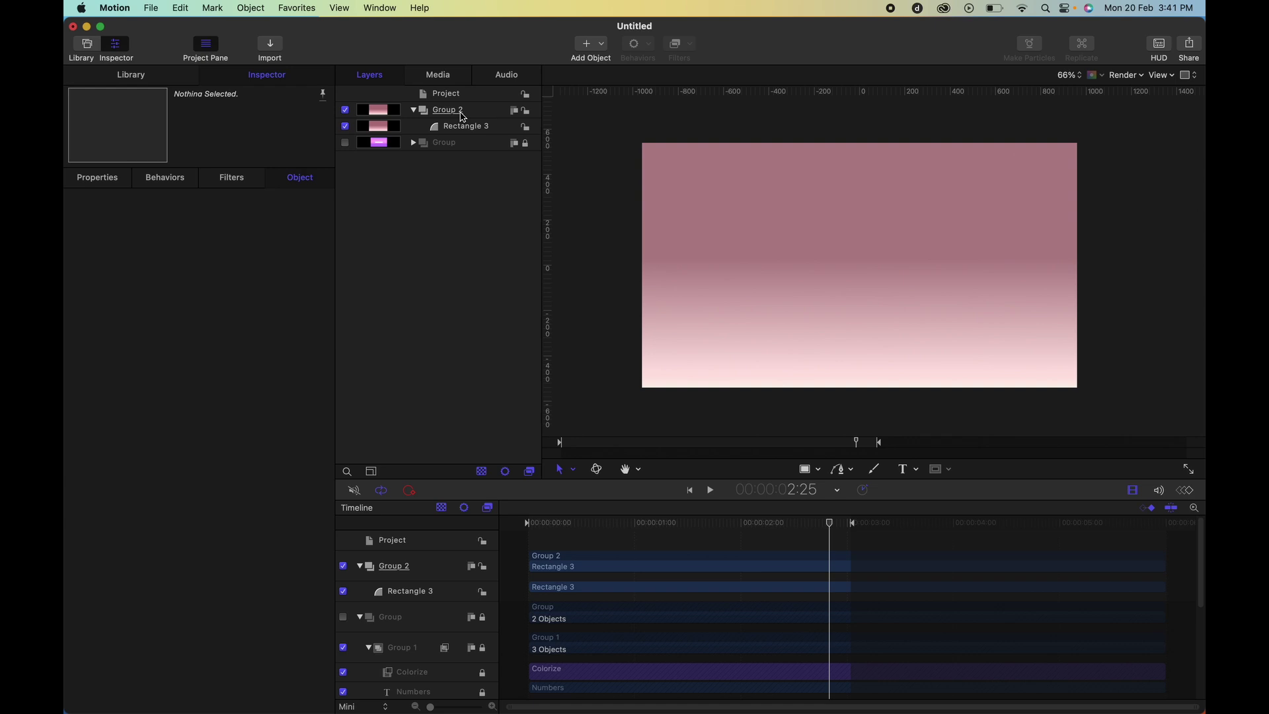
click(526, 110)
click(413, 110)
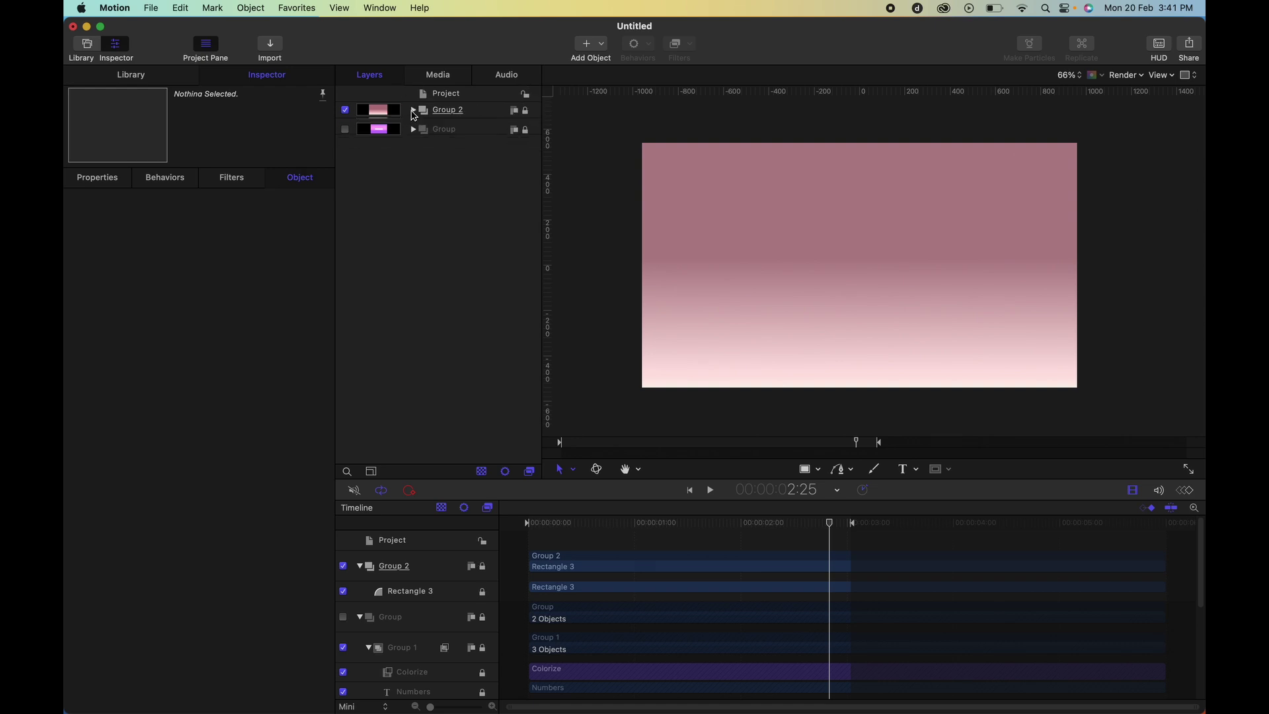
click(469, 111)
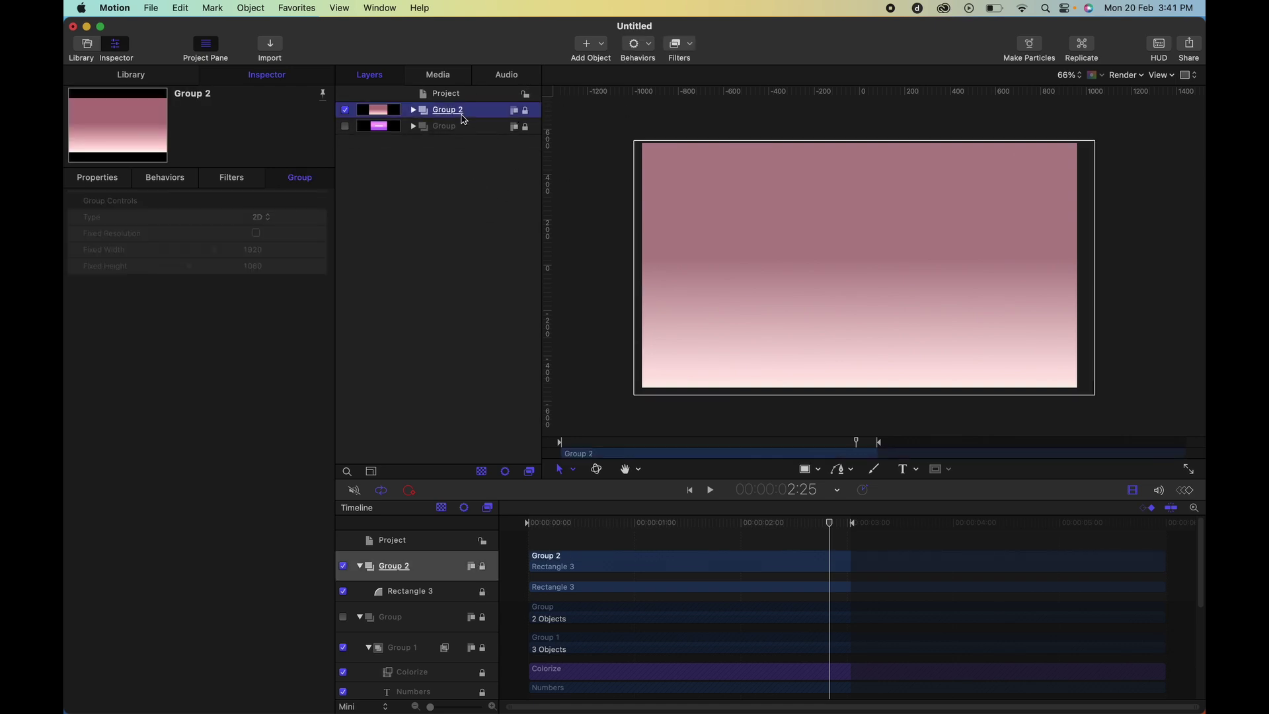
click(603, 42)
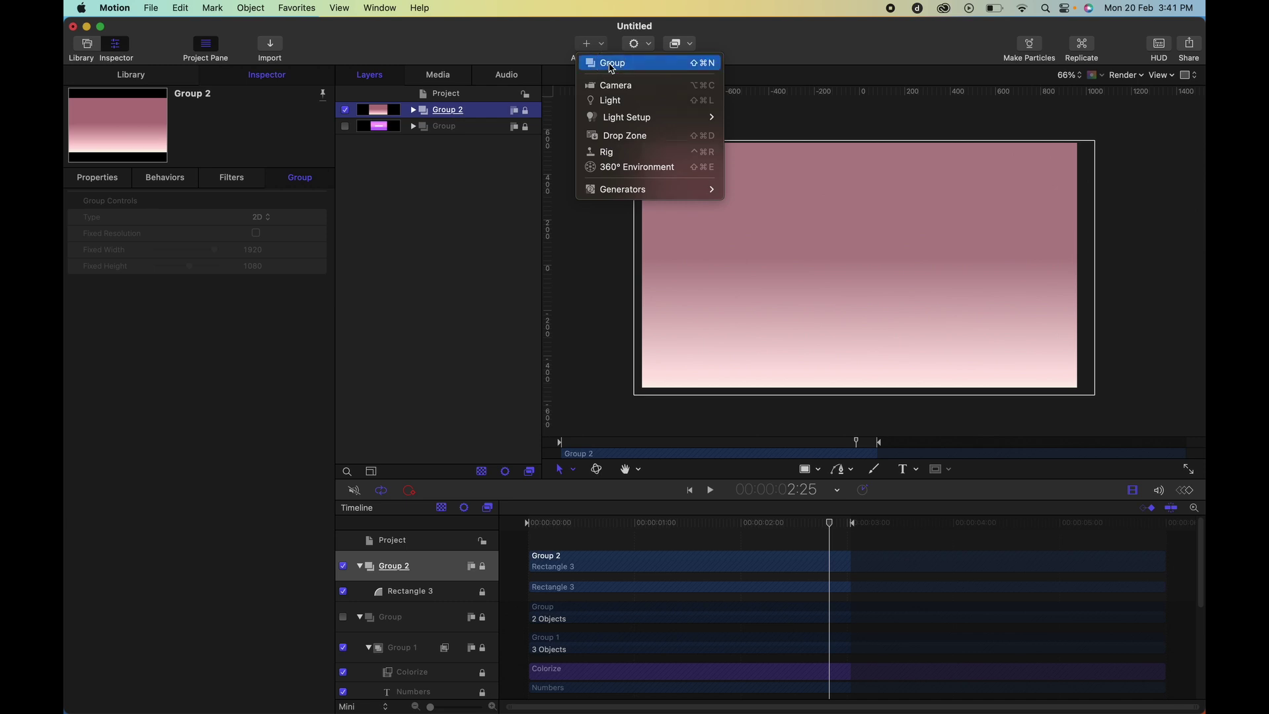
click(613, 69)
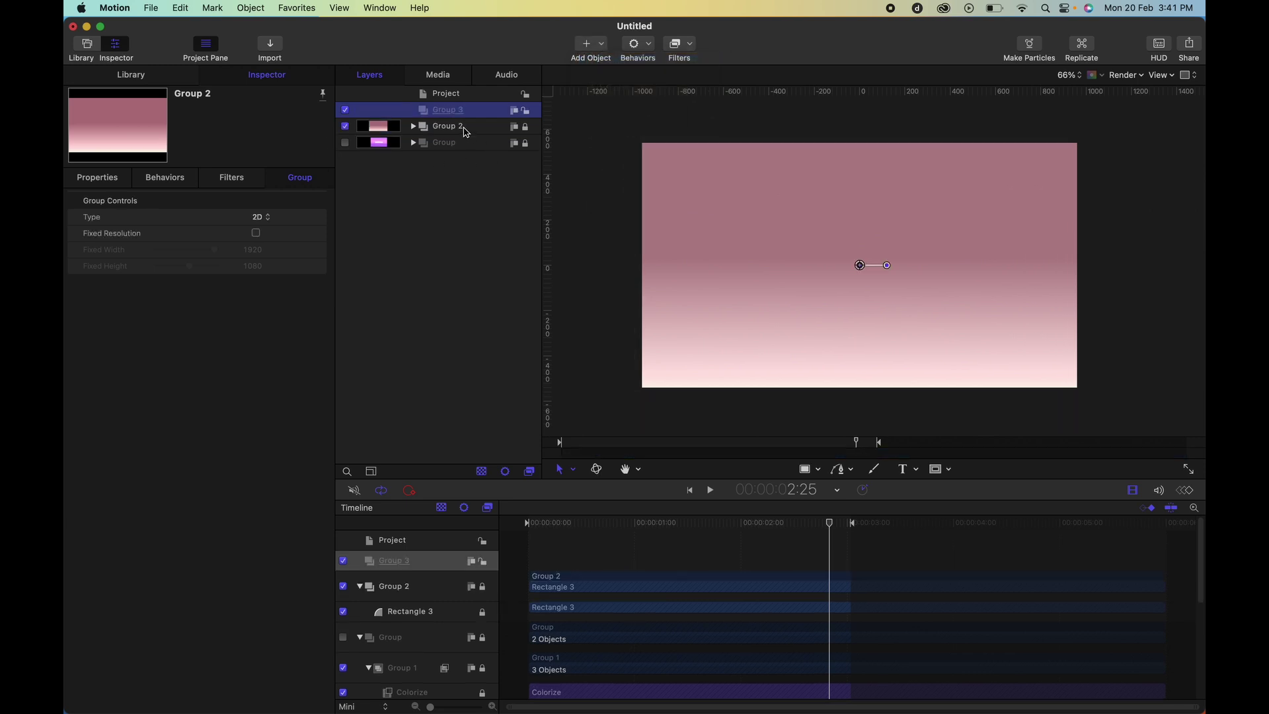
- Draw Rectangle 4 as a wide magenta bar above the canvas centre
click(590, 265)
click(805, 469)
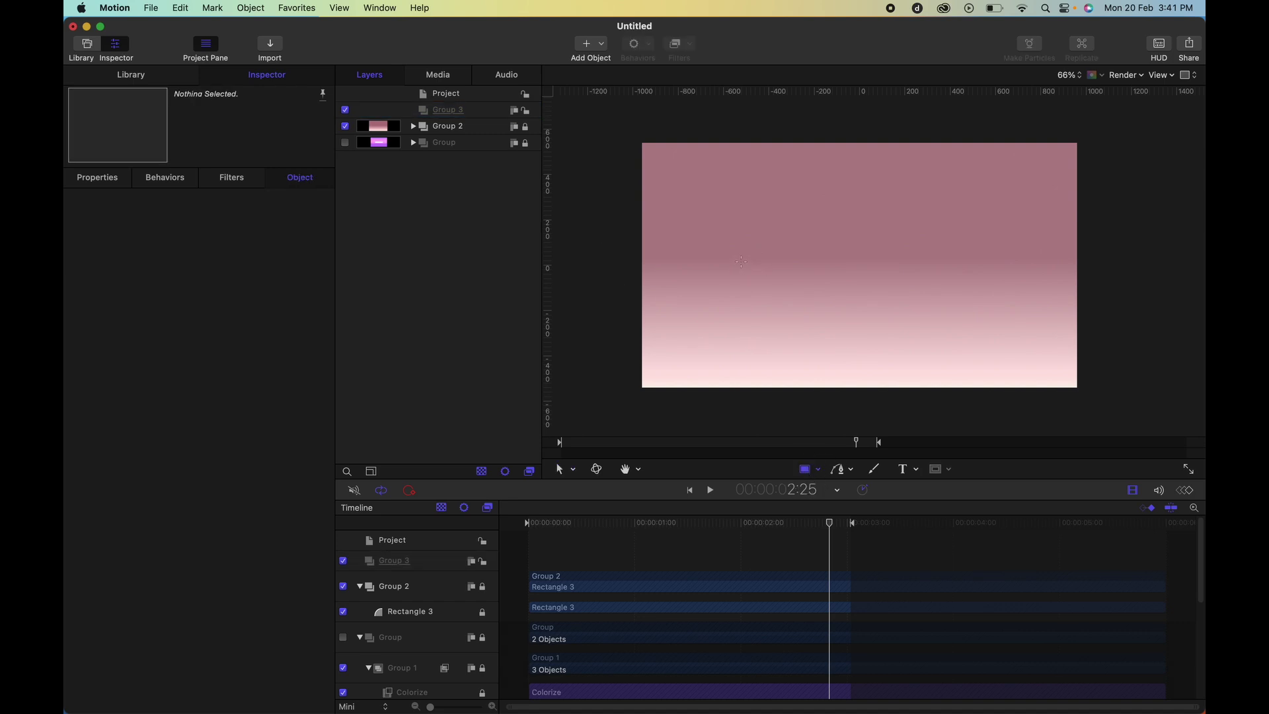
drag(742, 261, 973, 223)
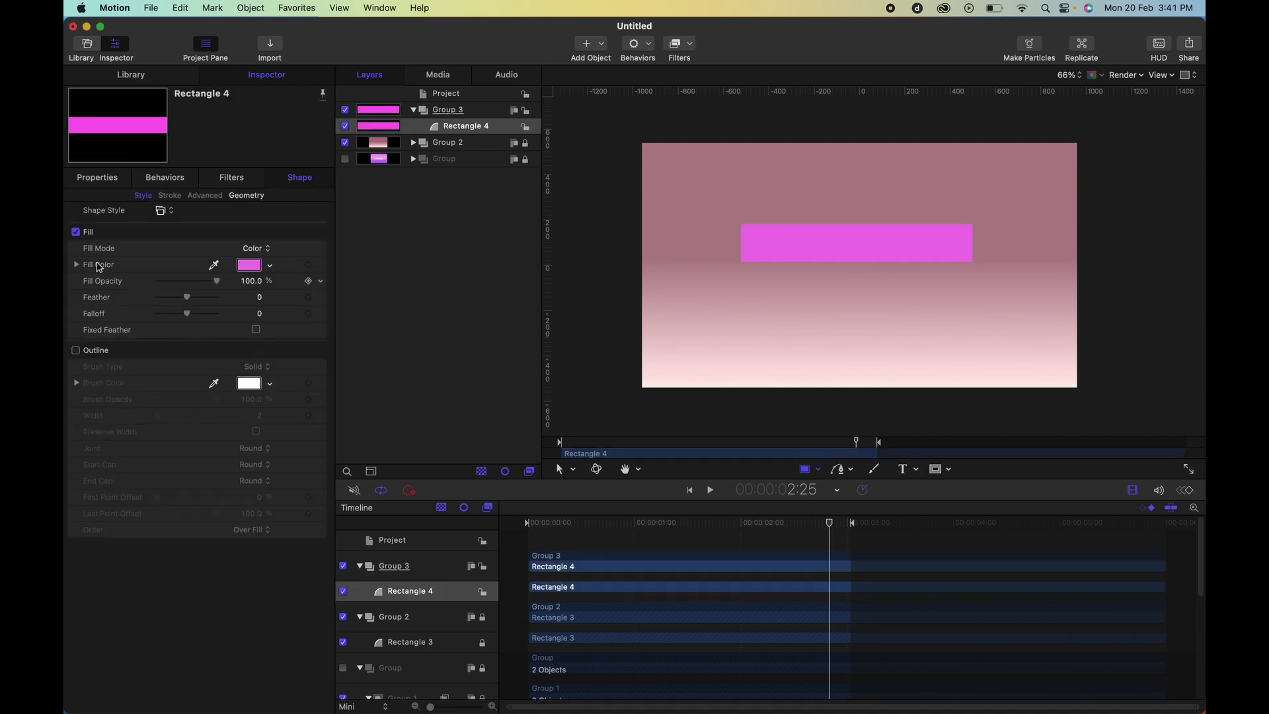
- Turn Rectangle 4 into a white outline with no fill, then duplicate it
click(75, 232)
click(76, 350)
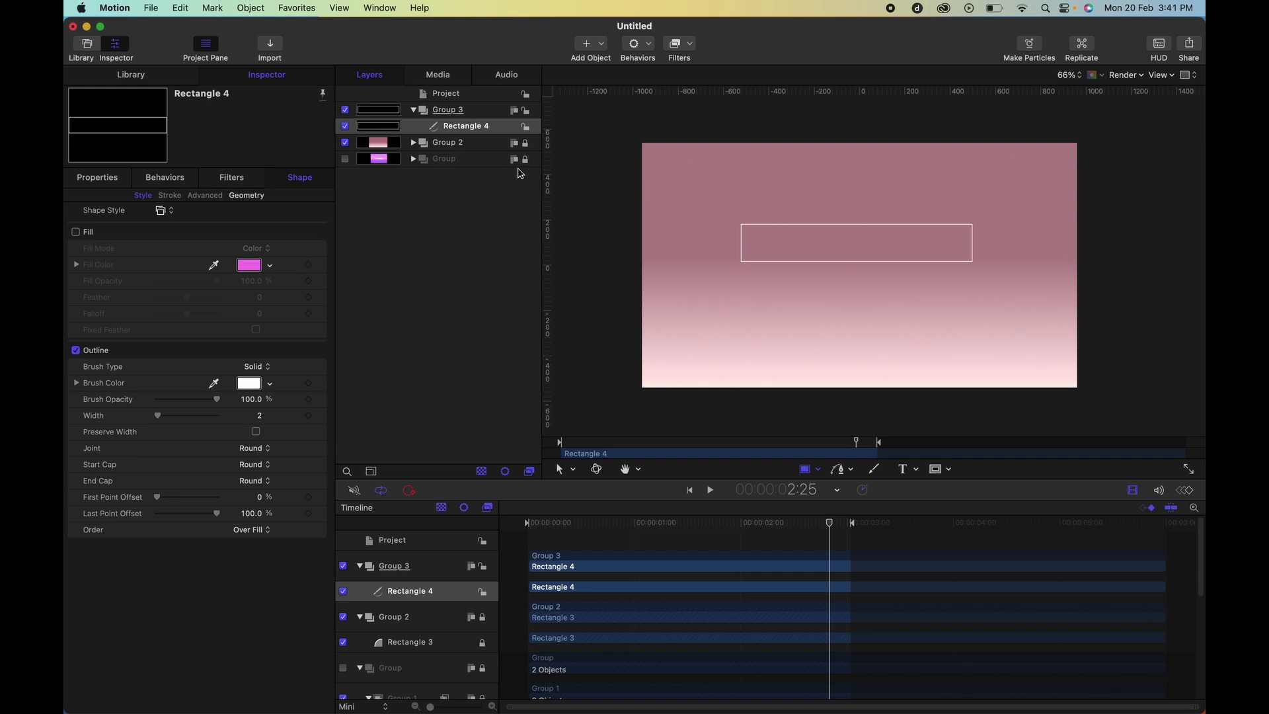
key(super+d)
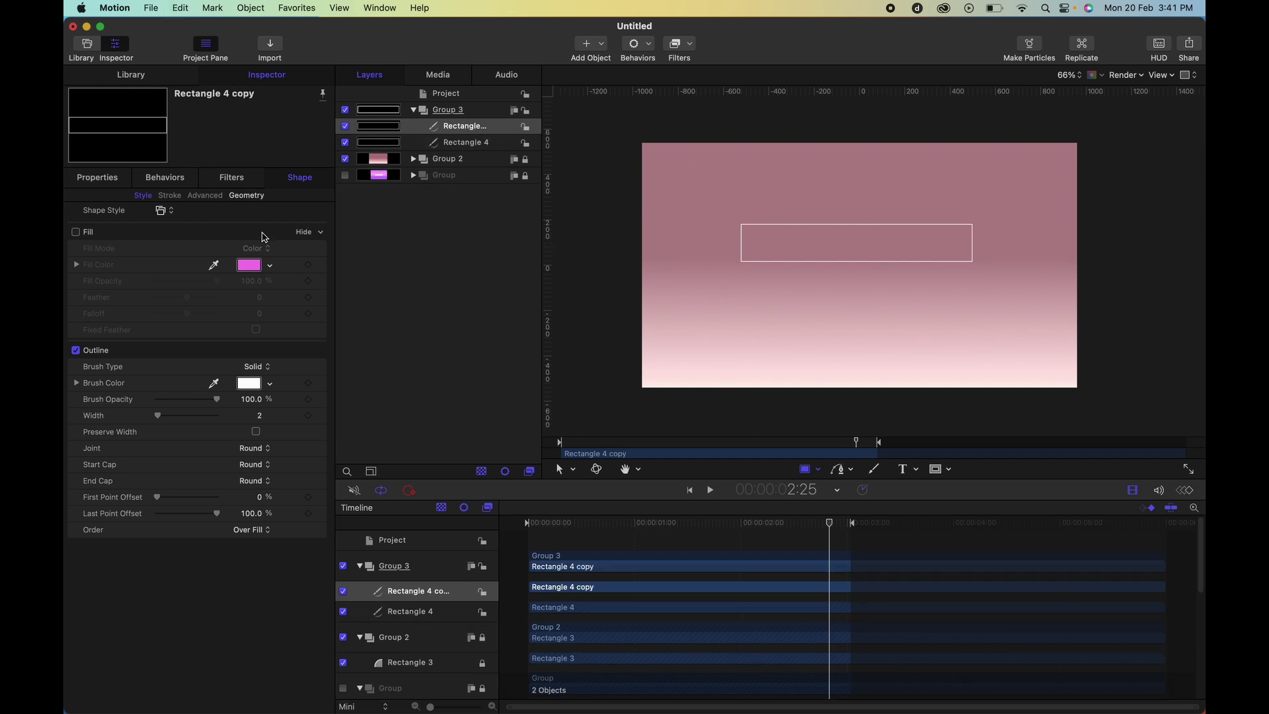
- Give the copy a solid Snow white fill with no outline
click(76, 350)
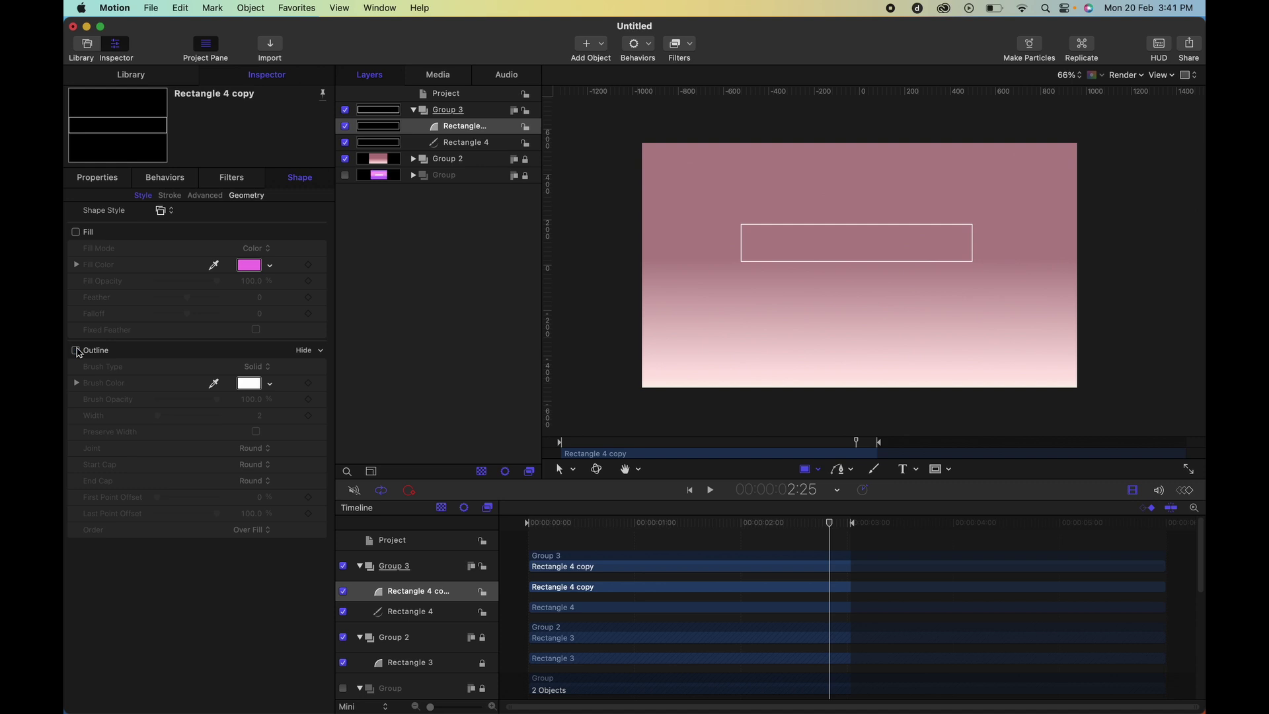
click(76, 232)
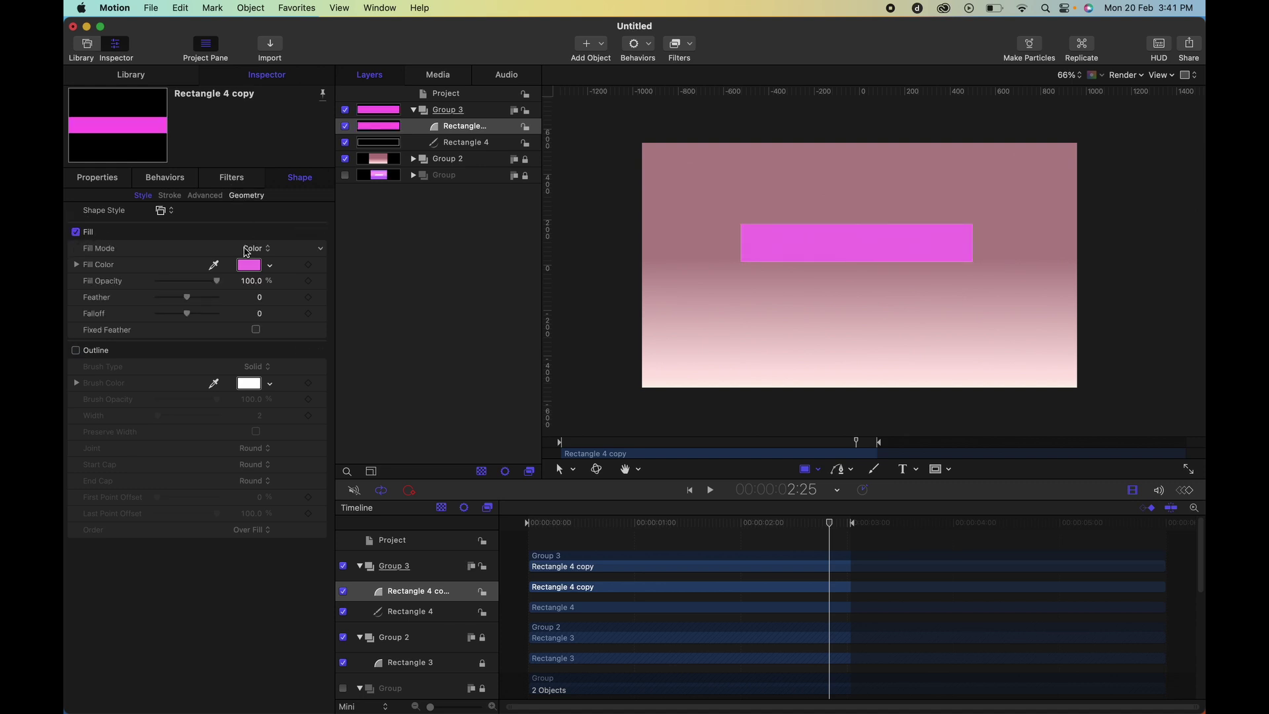
click(248, 266)
click(449, 554)
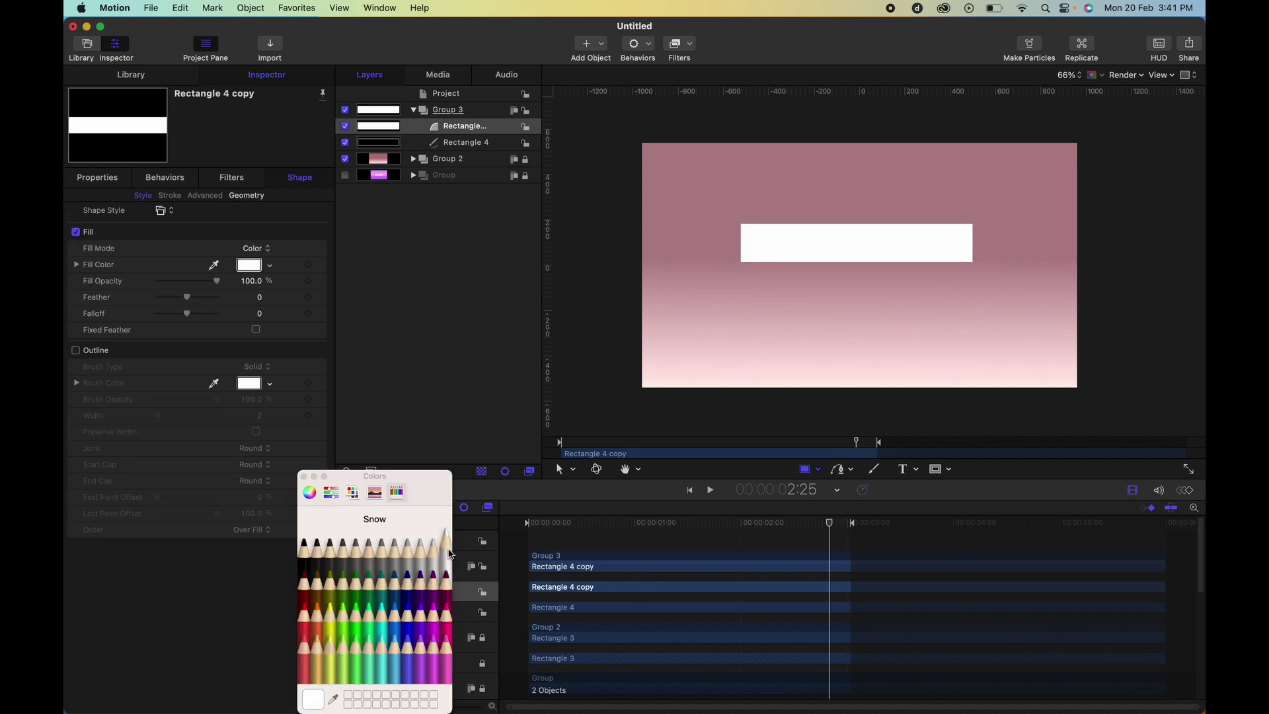
click(304, 476)
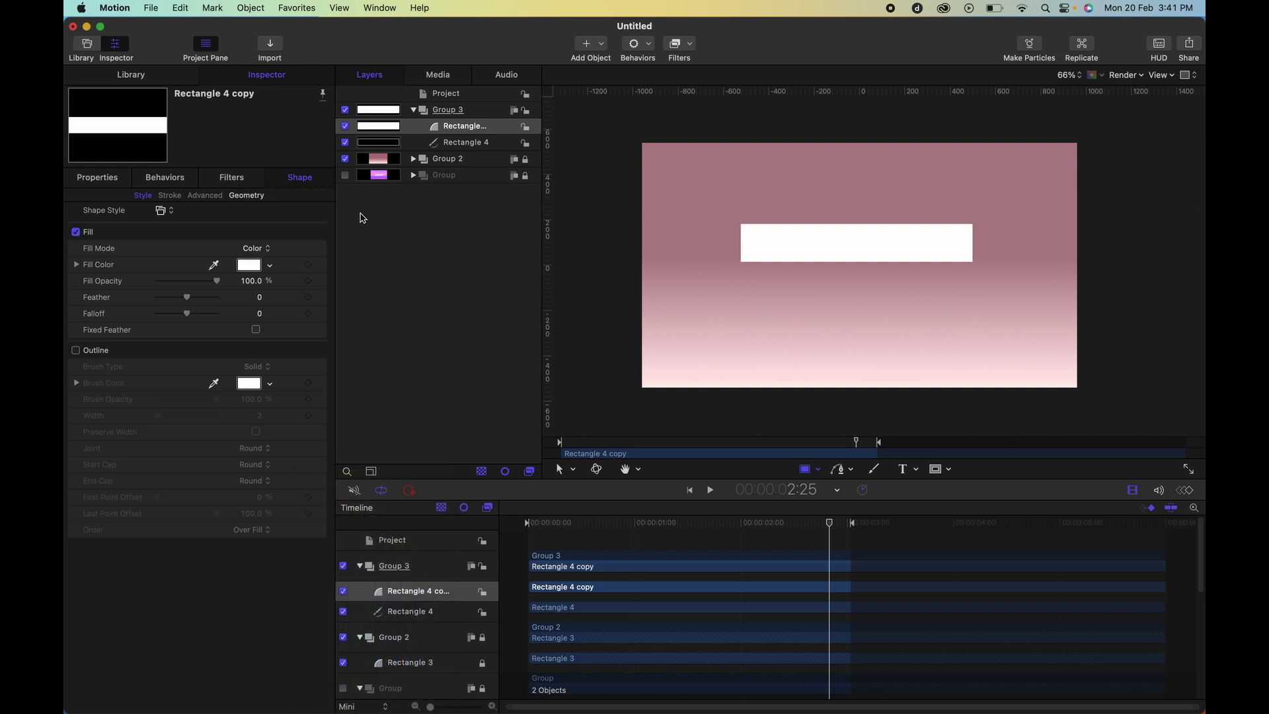
click(98, 178)
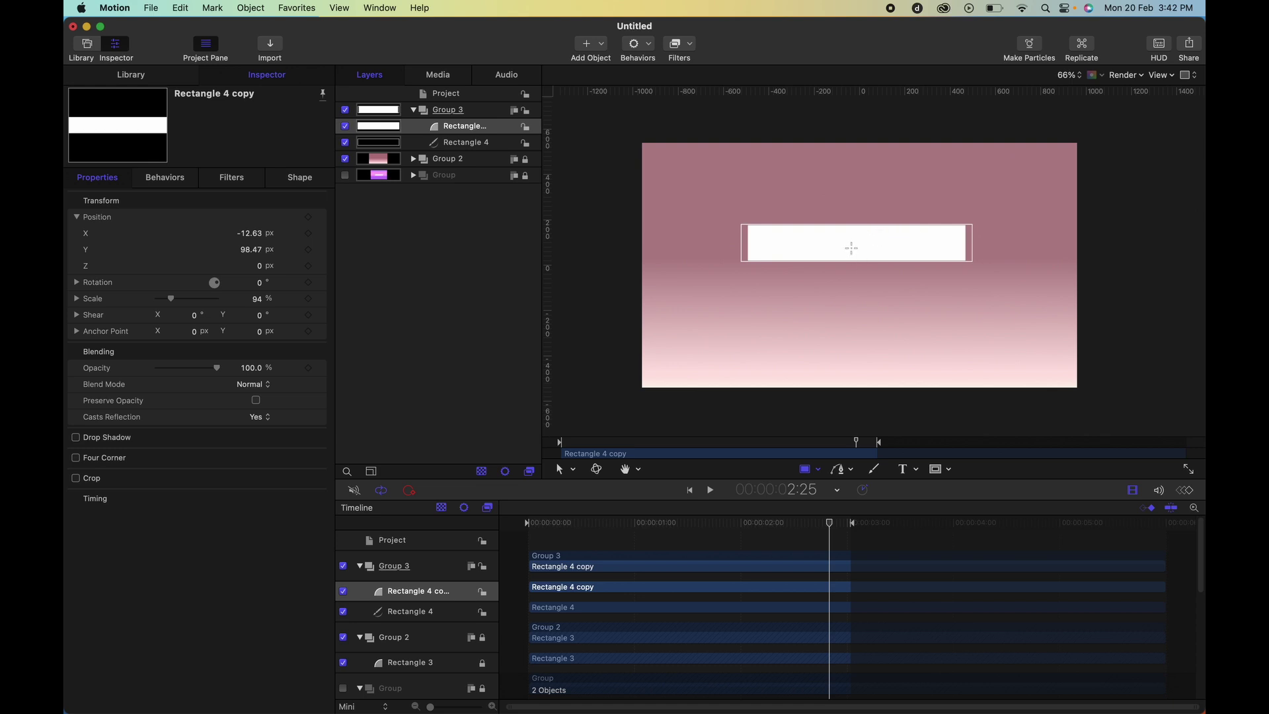
- Undo the scale change and move the white bar's anchor point to its left edge (X -511.6 px)
key(super+z)
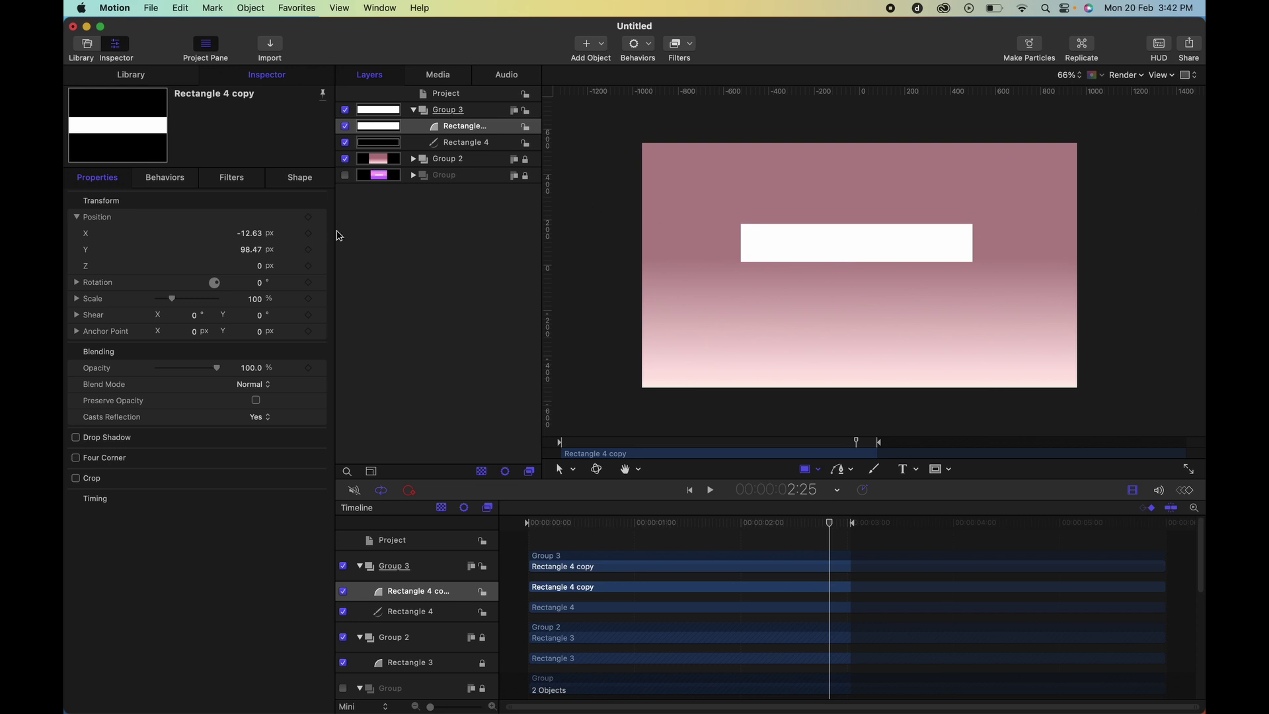
click(574, 468)
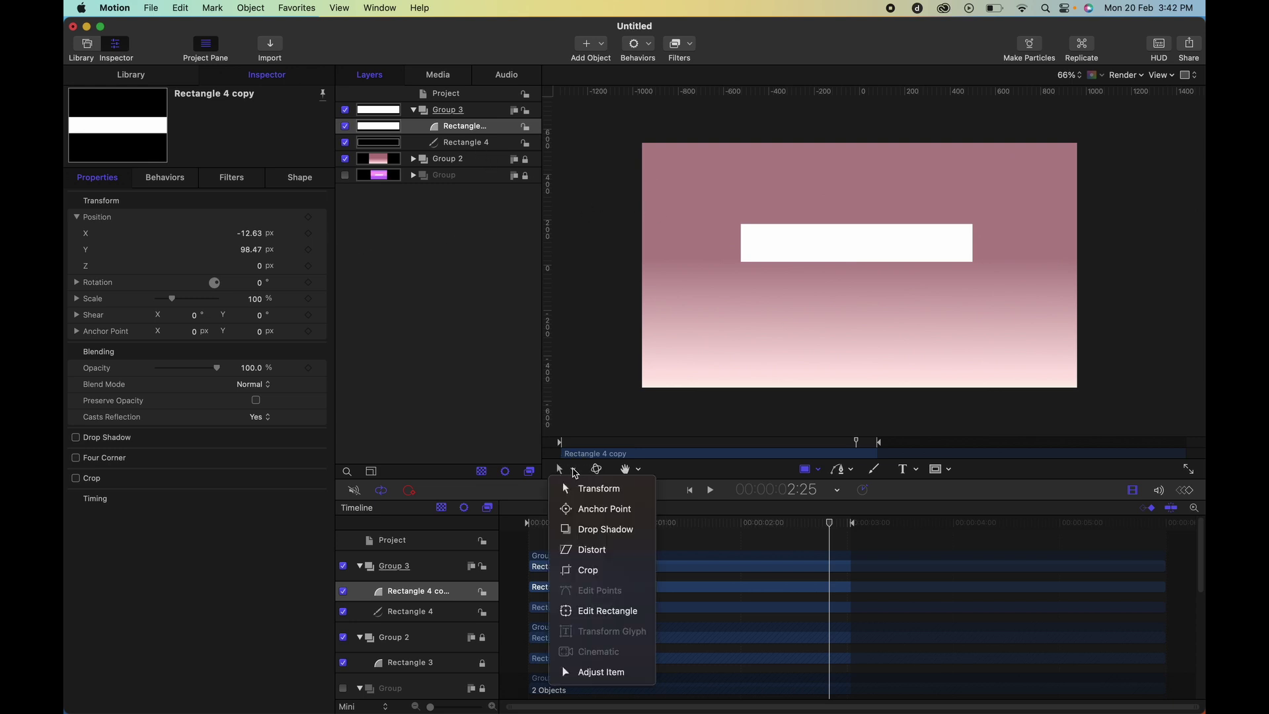
click(595, 507)
drag(869, 243, 760, 249)
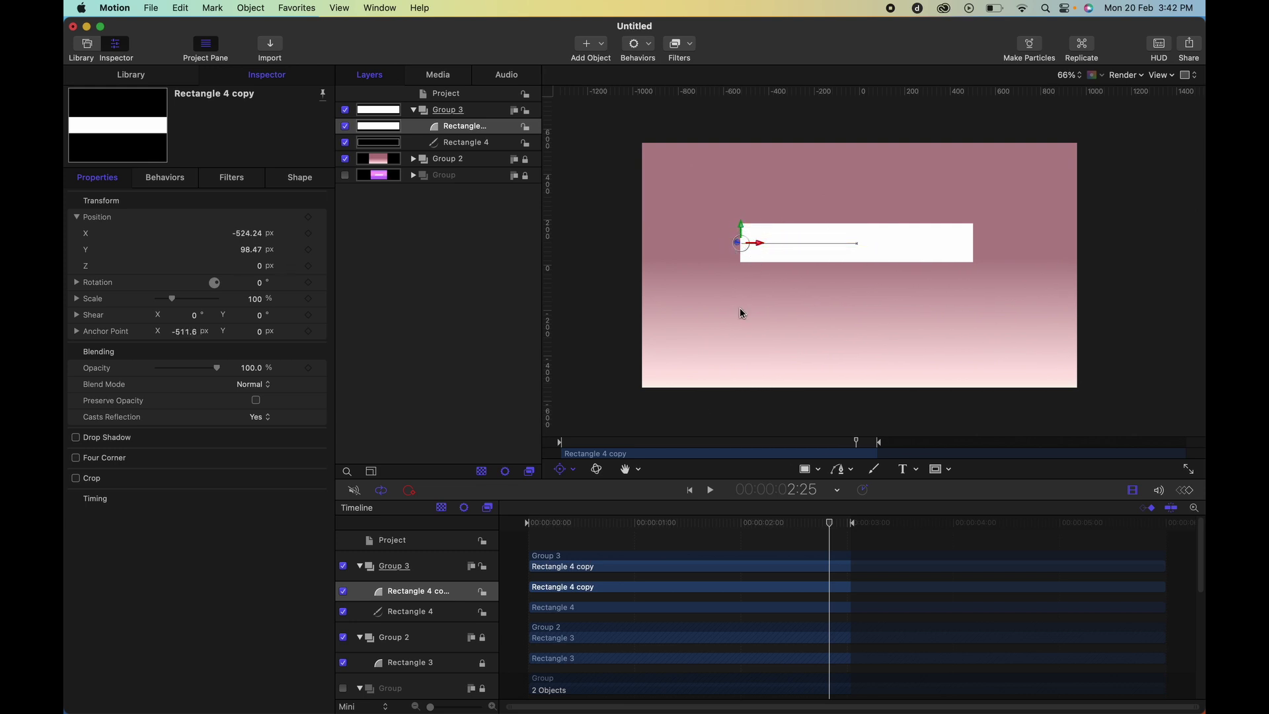
click(567, 471)
drag(259, 301, 258, 305)
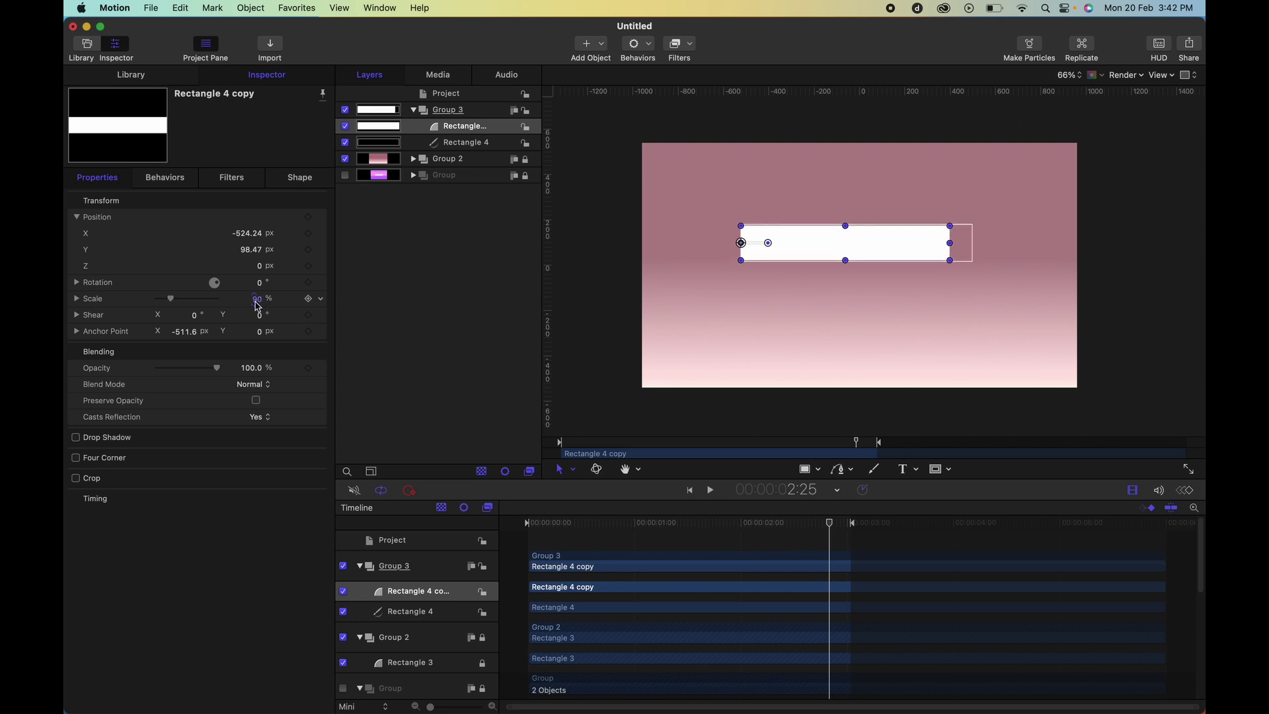
click(469, 140)
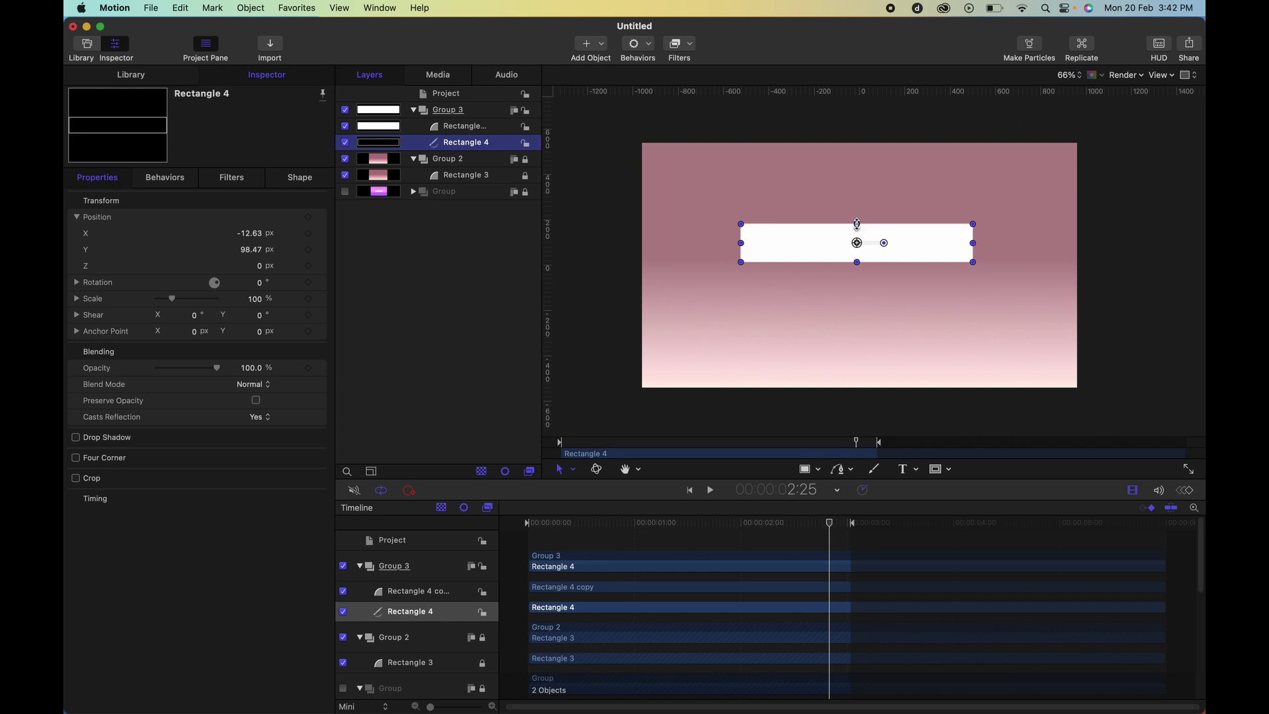
- Stretch Rectangle 4's top, bottom, right and left edges outward past the white bar
drag(857, 223, 857, 221)
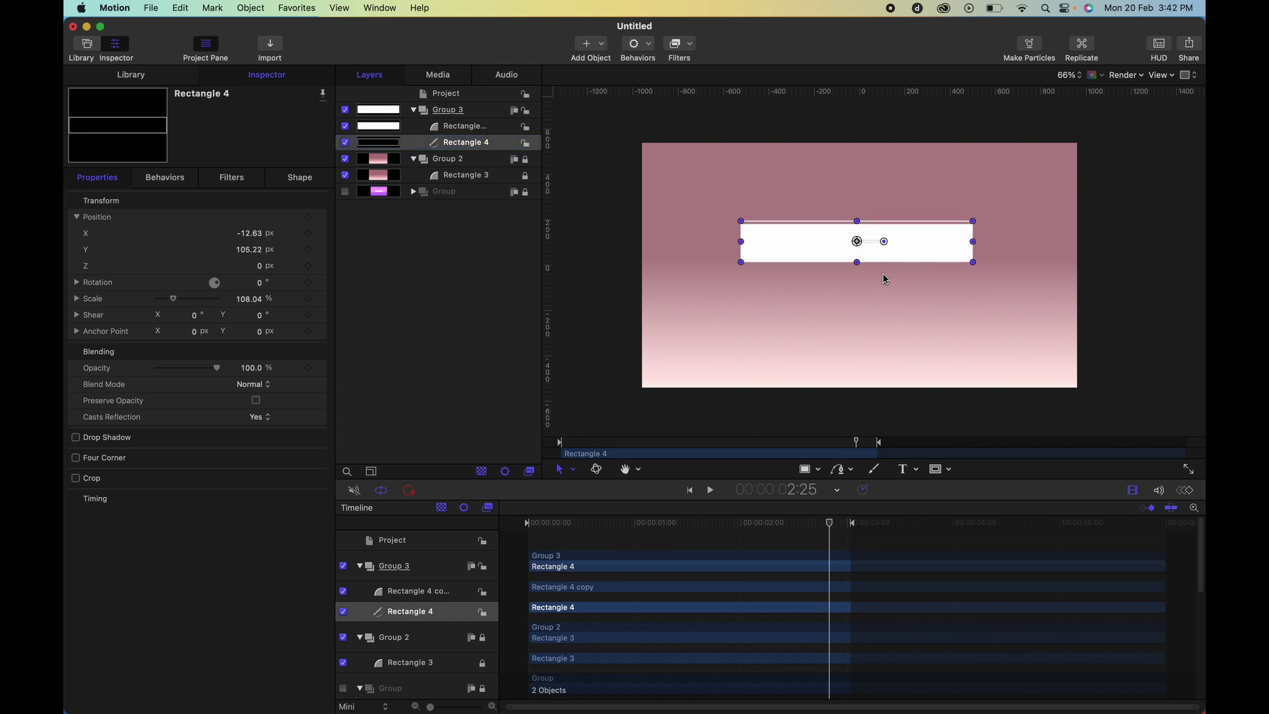
key(super+equal)
key(super+equal)
drag(823, 265, 825, 273)
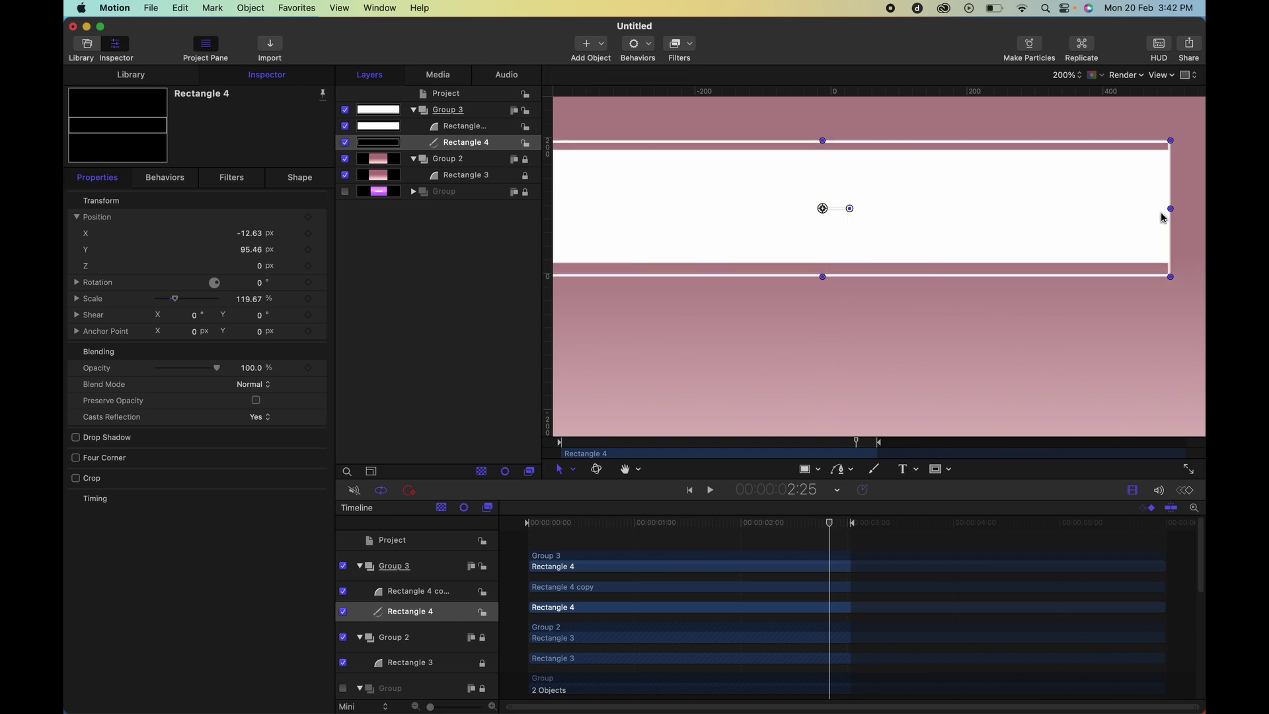
drag(1171, 210, 1180, 209)
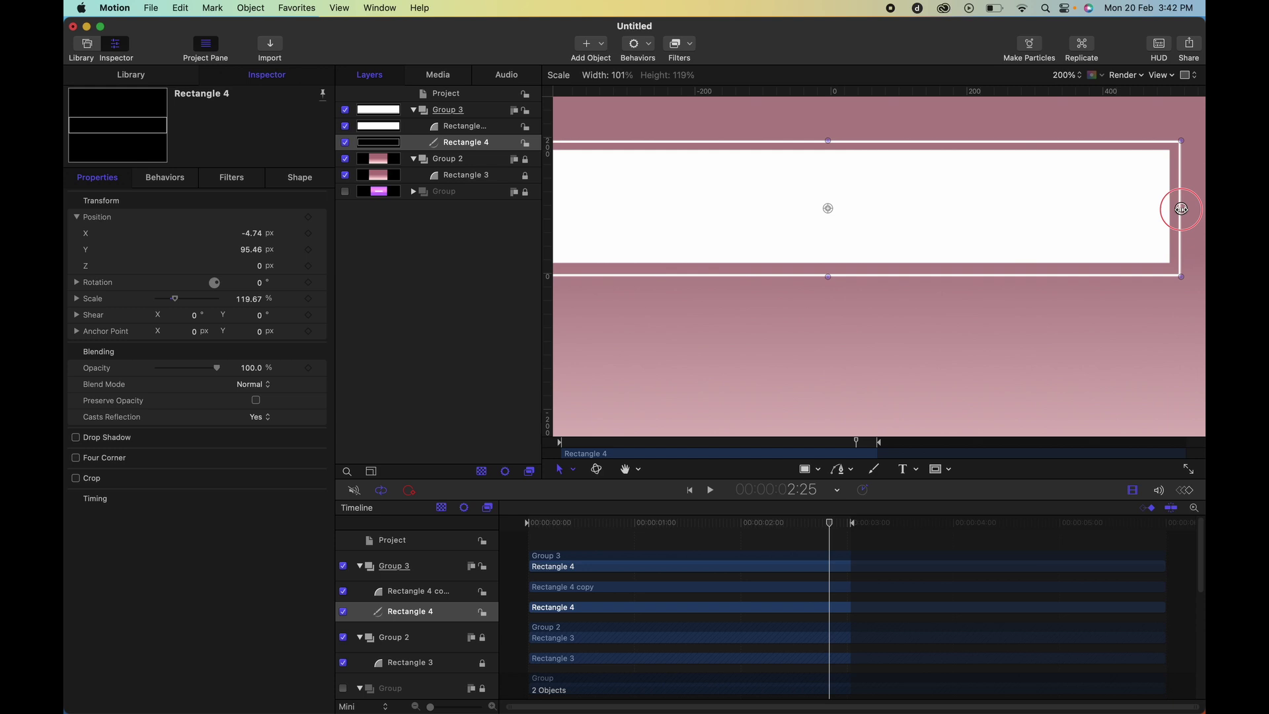
scroll(1182, 209, left, 5)
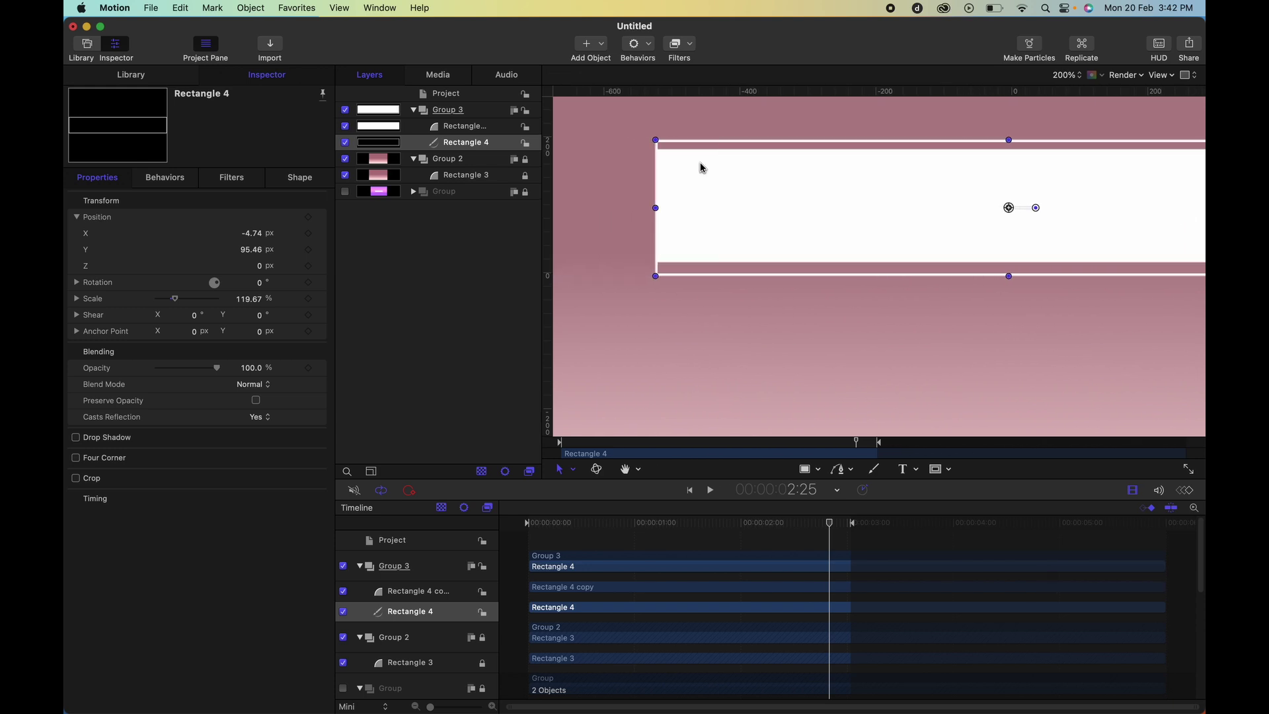
drag(648, 208, 644, 205)
key(super+minus)
key(super+minus)
key(super+equal)
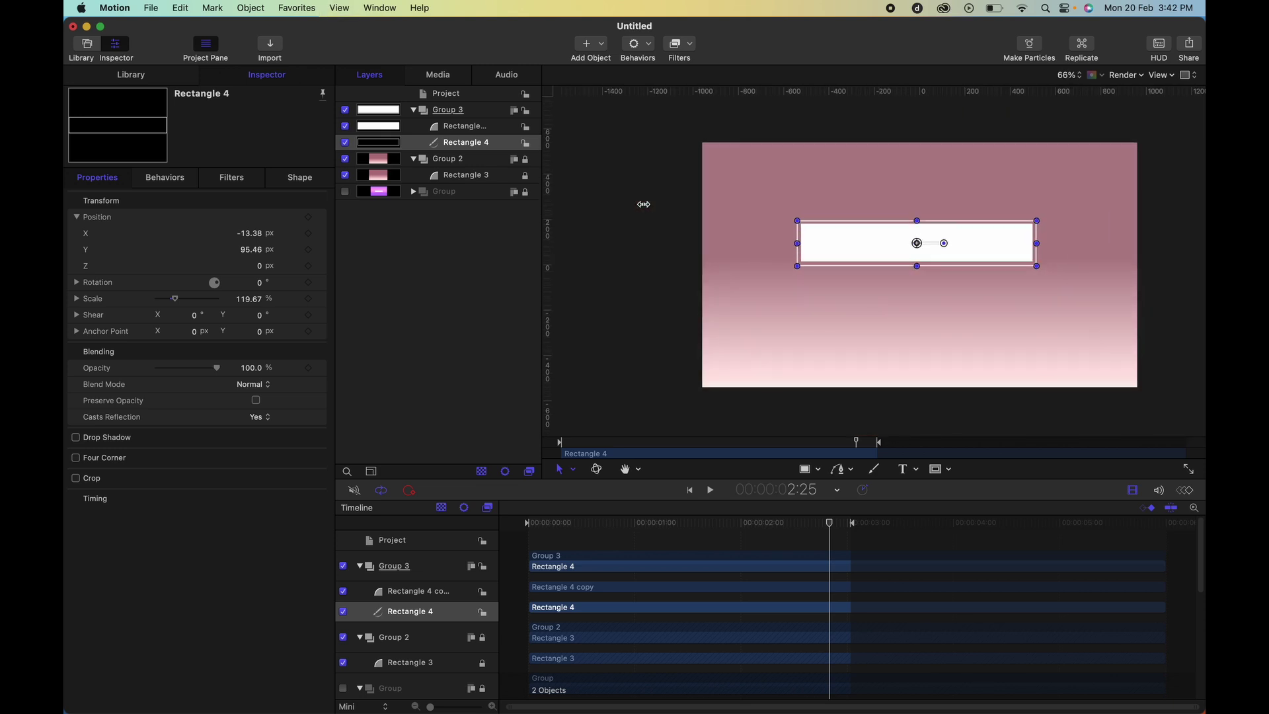
- Nudge the outline up so it frames the bar evenly, at Y 98.13 px
click(709, 295)
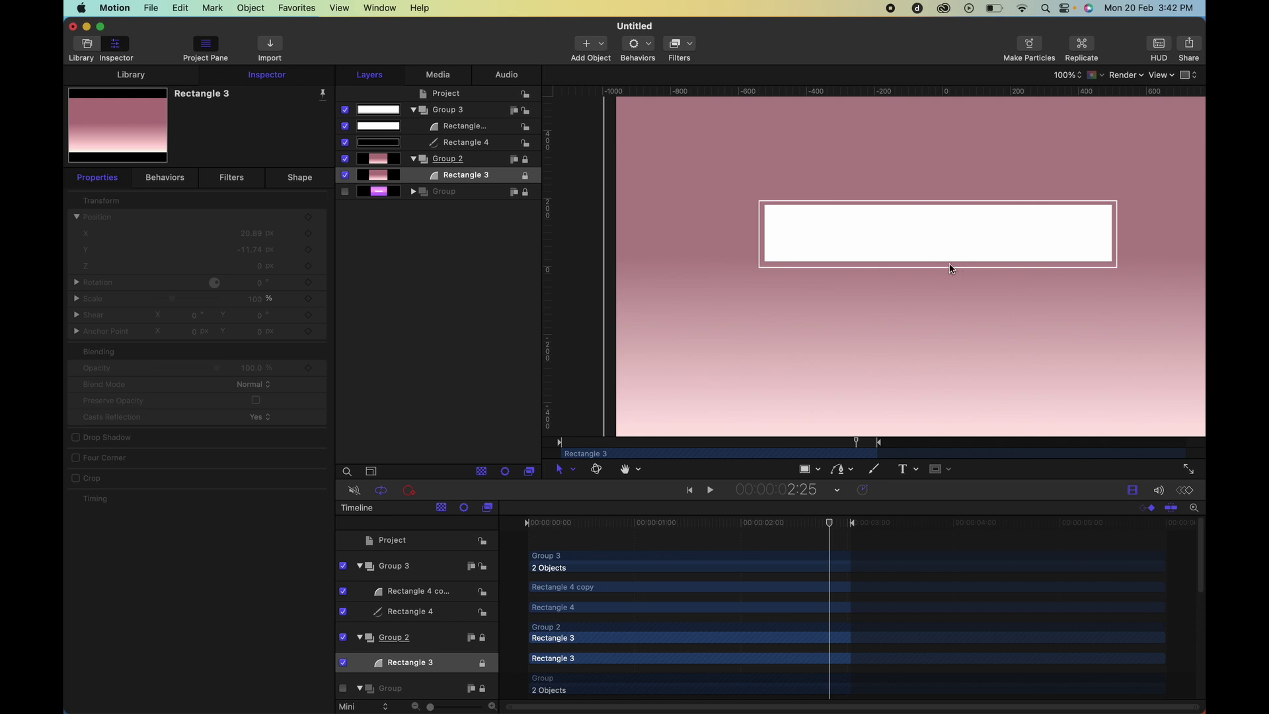
scroll(950, 264, up, 5)
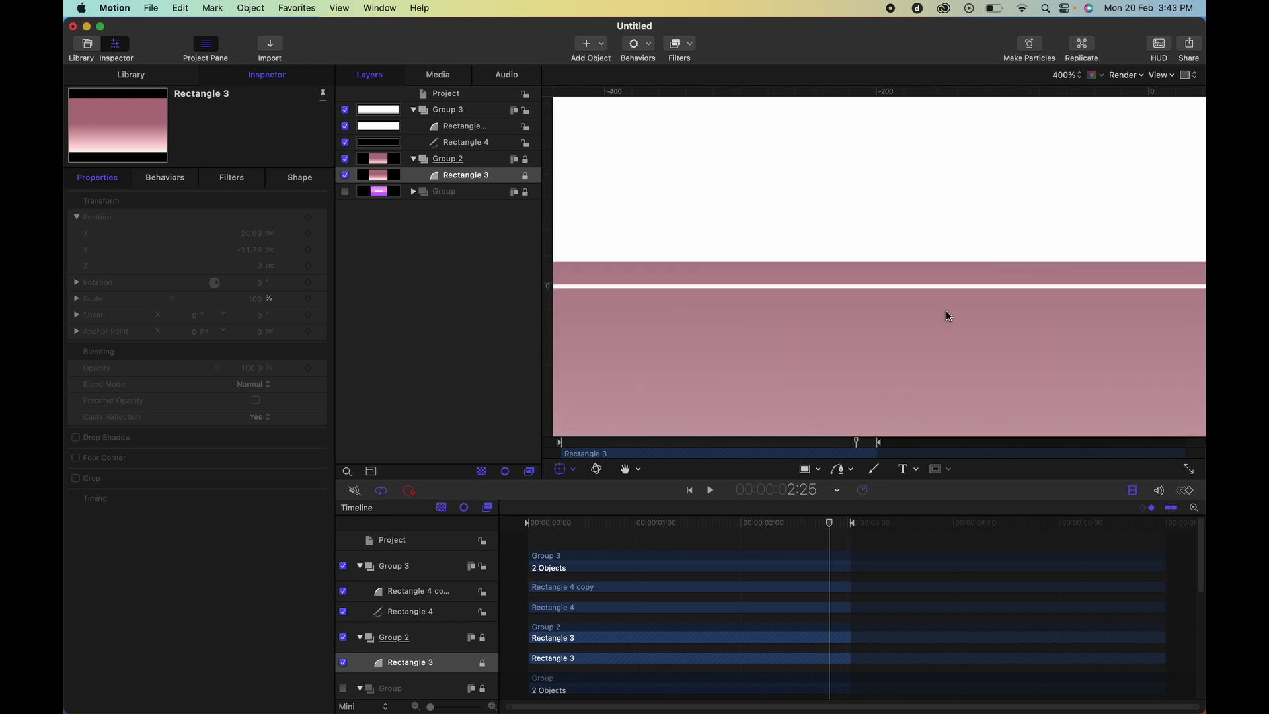
click(474, 145)
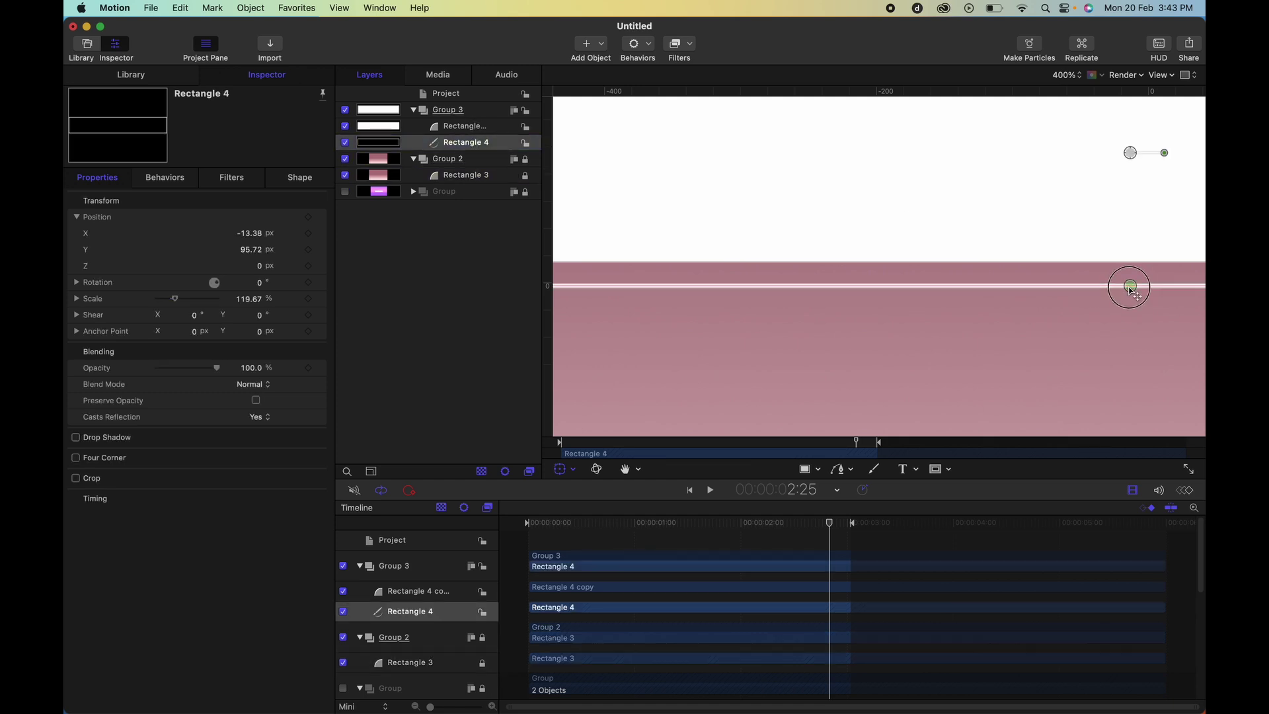
drag(1132, 290, 1131, 283)
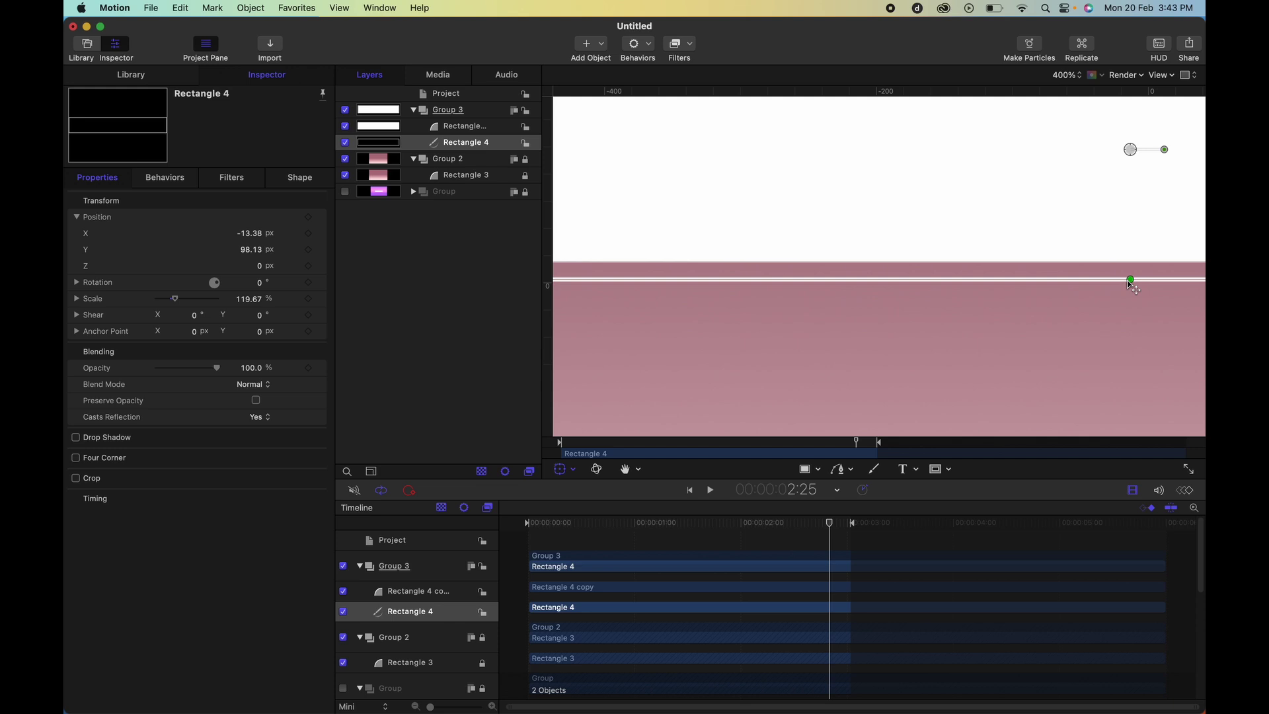
scroll(1131, 283, down, 5)
- Collapse Group 3 and add a new empty Group 4
click(459, 211)
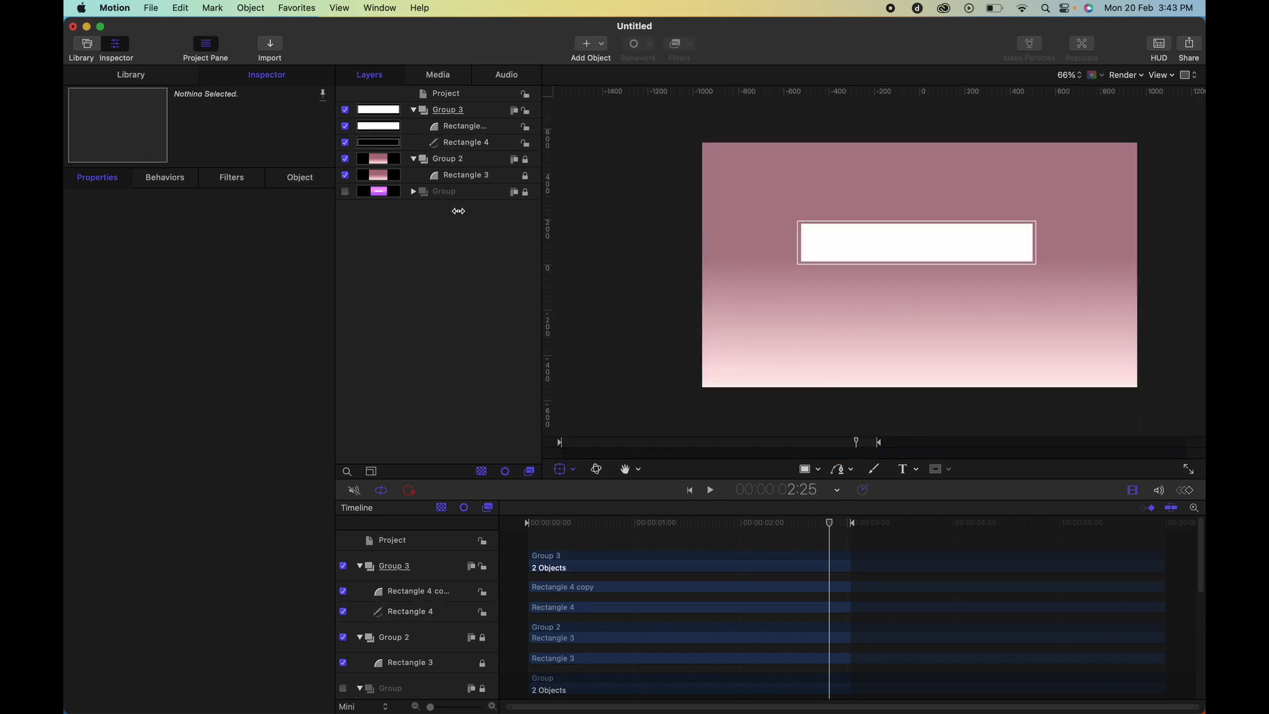
scroll(915, 190, up, 2)
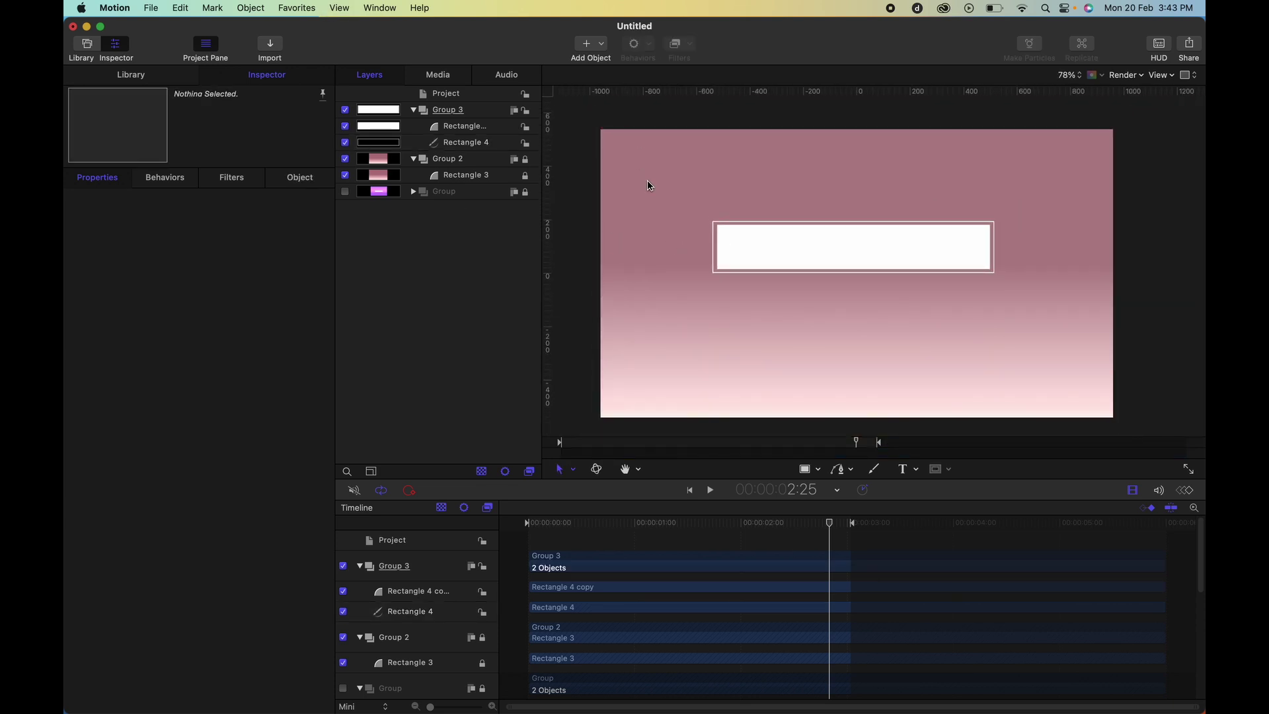
click(414, 110)
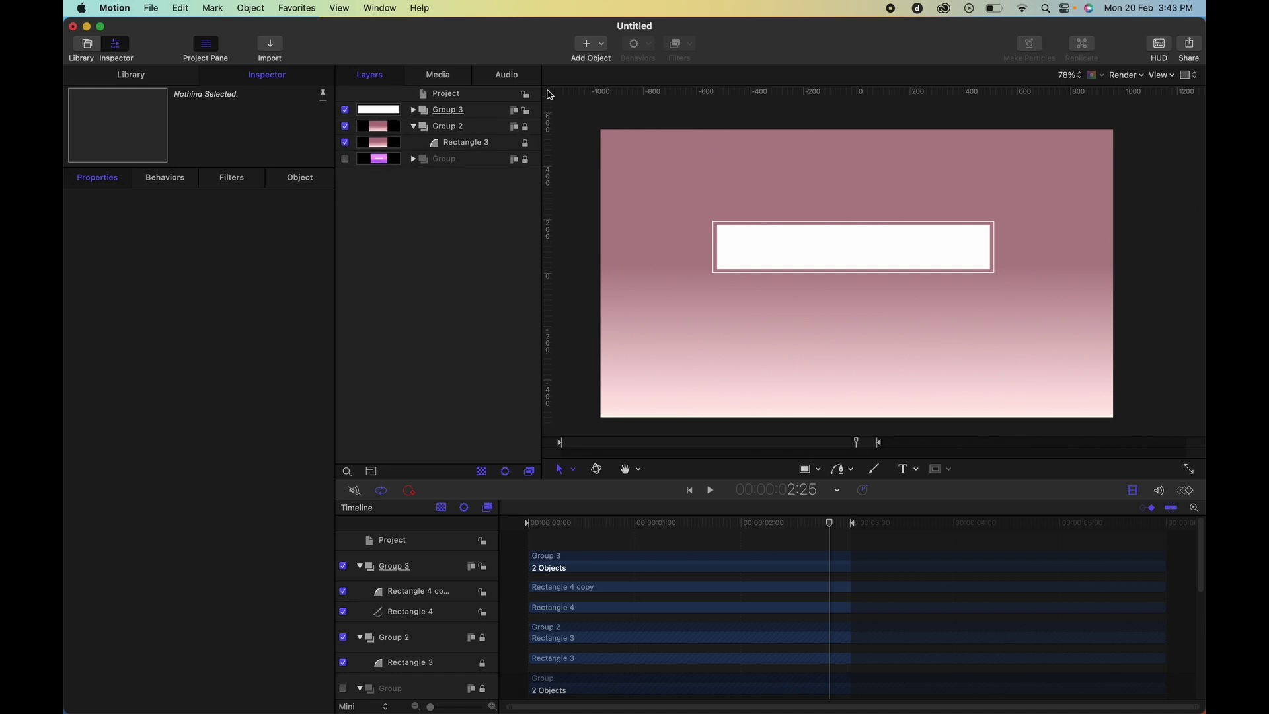
click(602, 54)
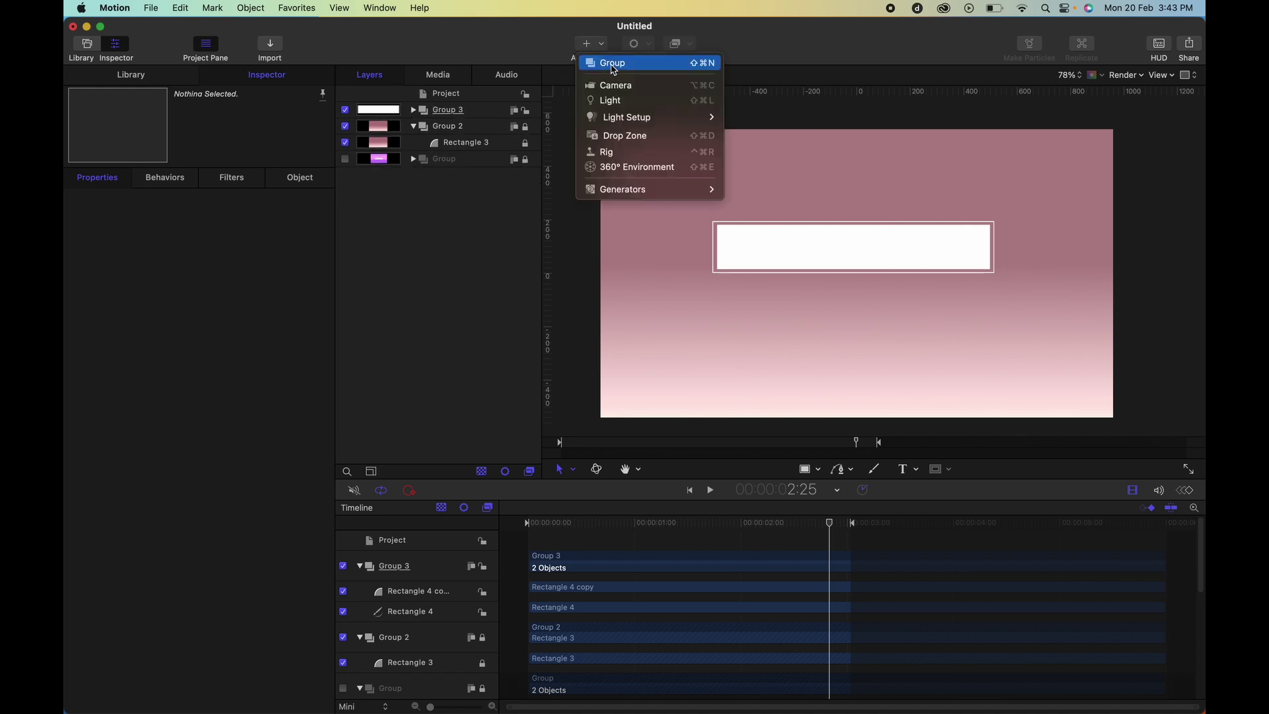
click(612, 65)
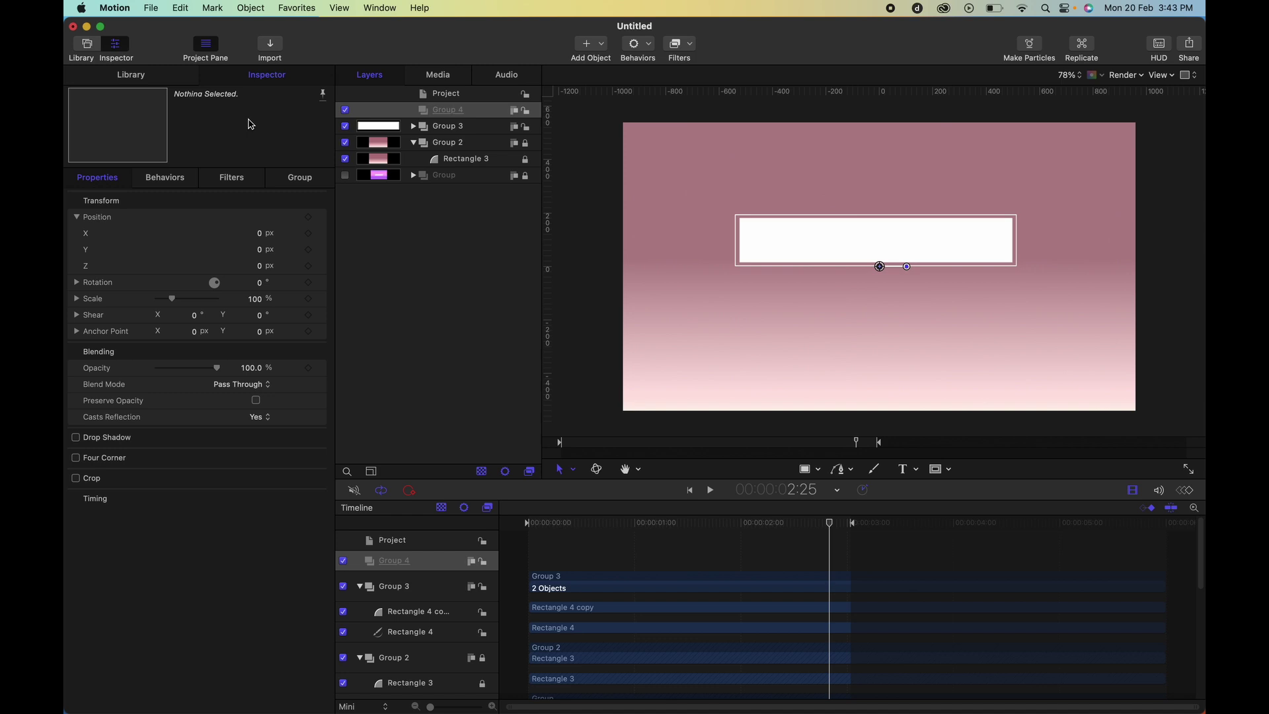
- Apply the Numbers generator from Library > Generators into Group 4
click(131, 75)
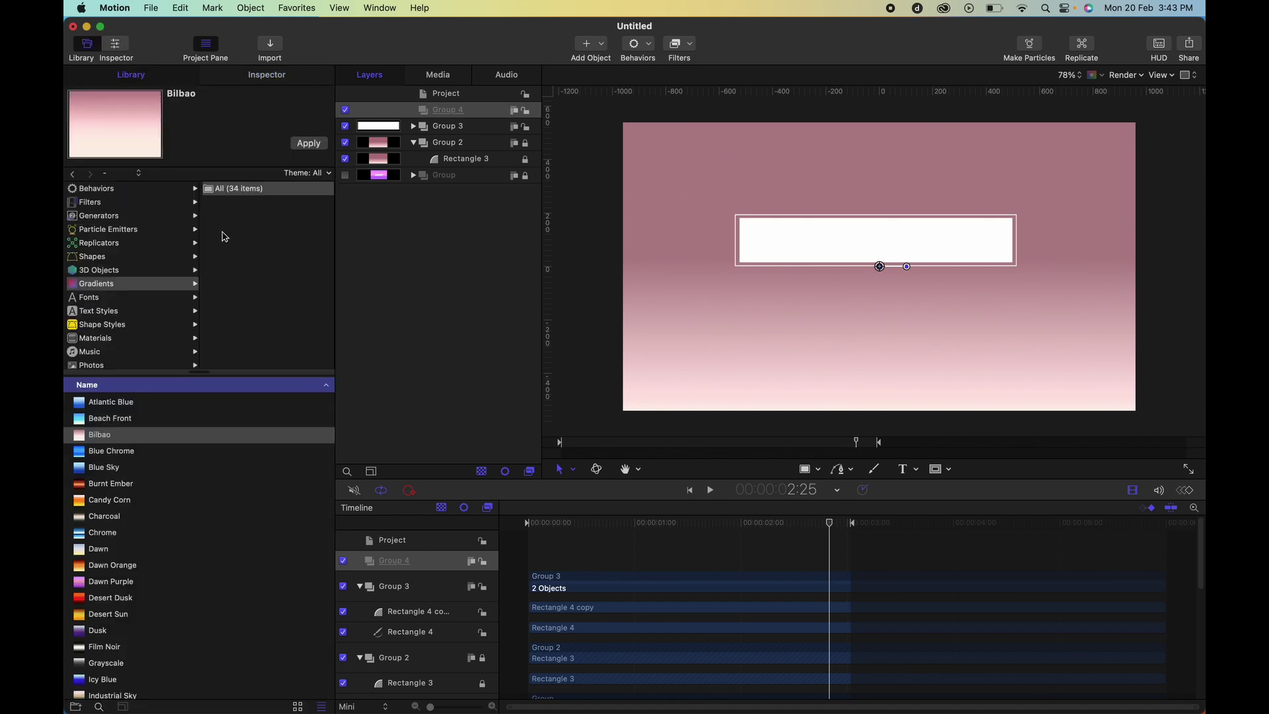
click(112, 220)
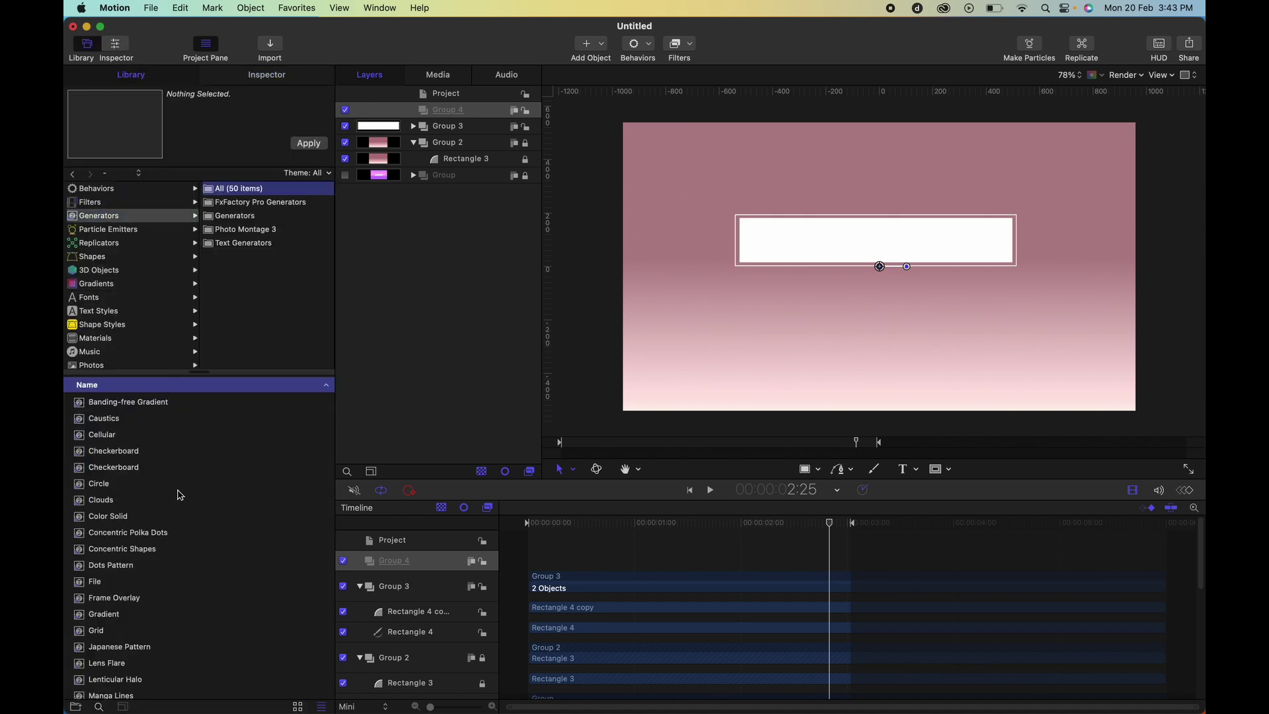
scroll(180, 495, down, 5)
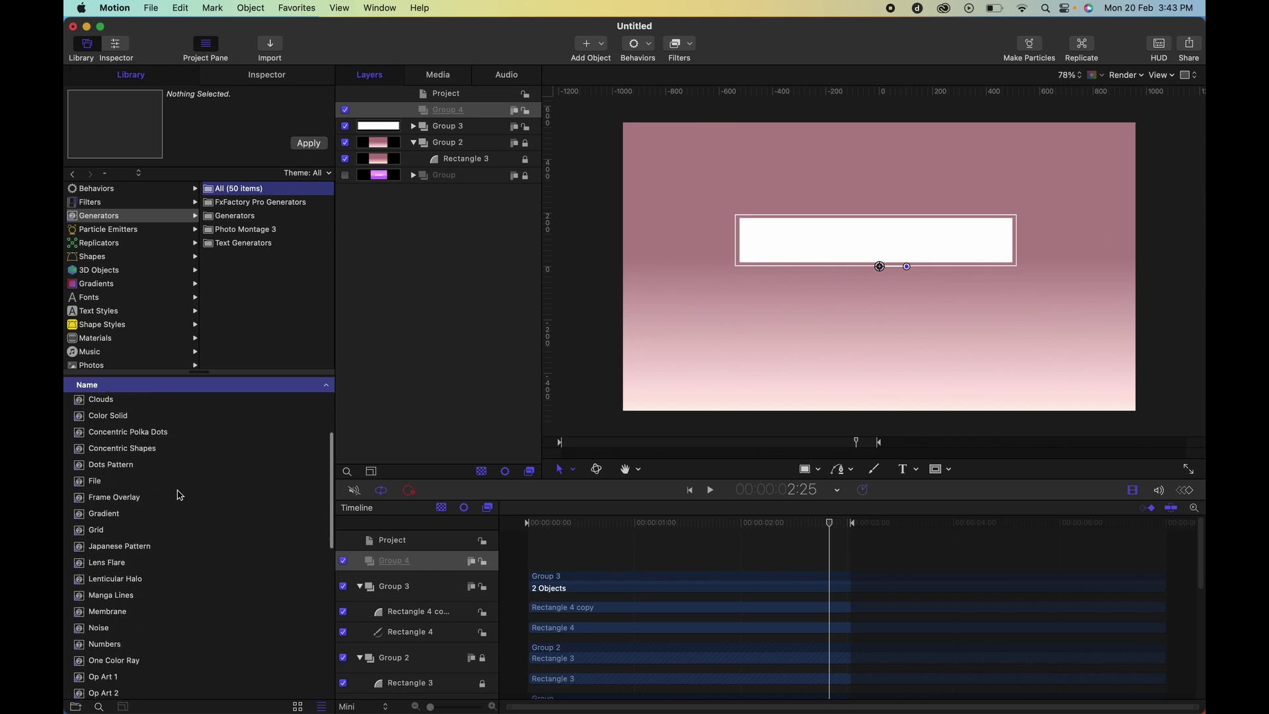
scroll(166, 521, down, 3)
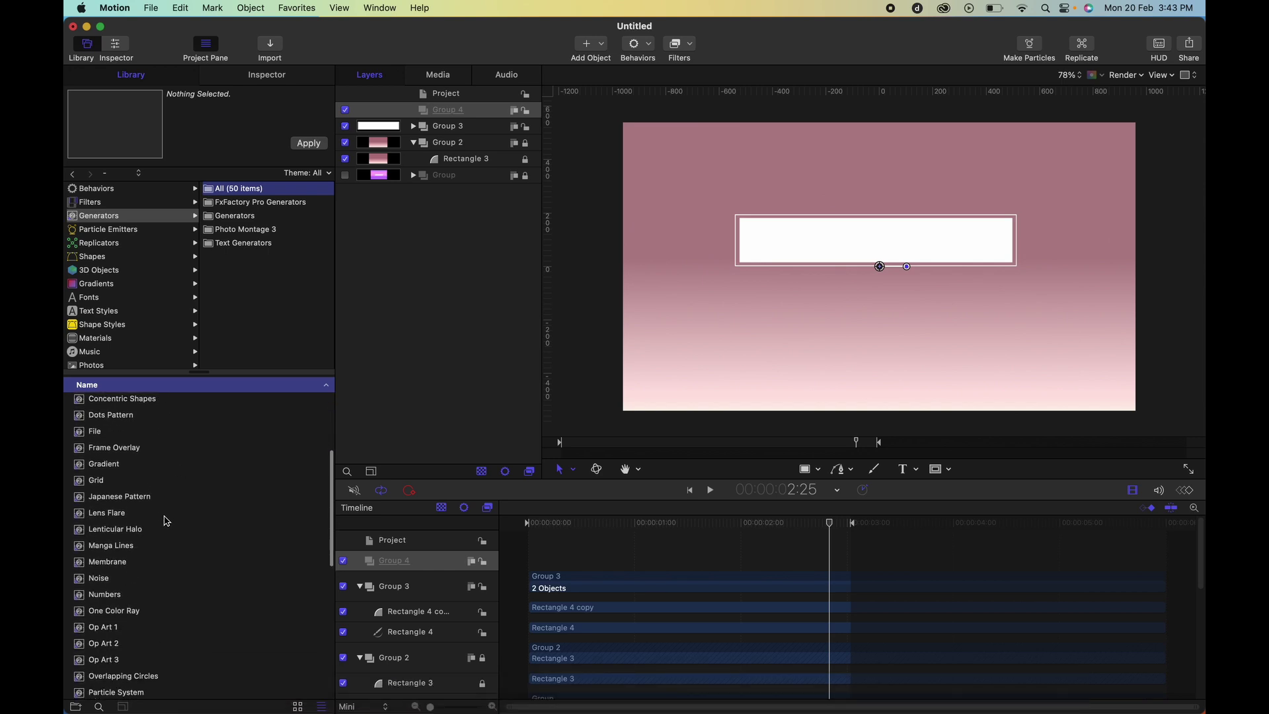
click(113, 575)
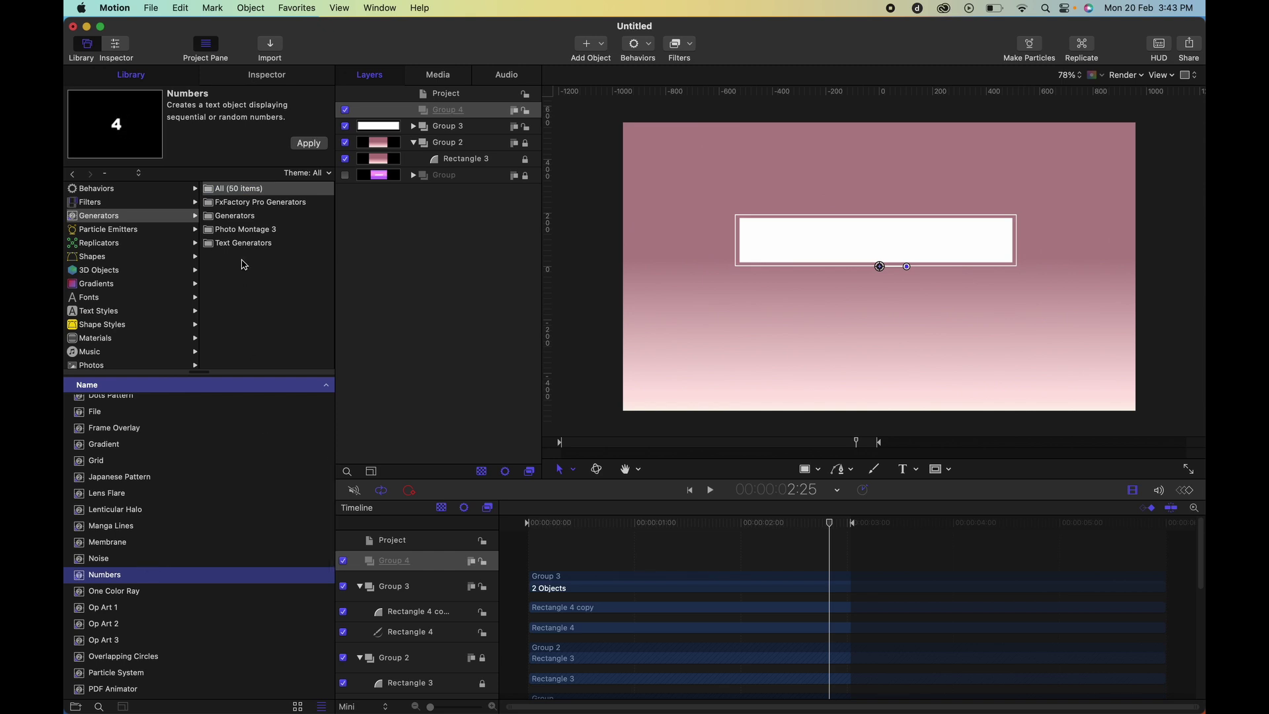
click(307, 144)
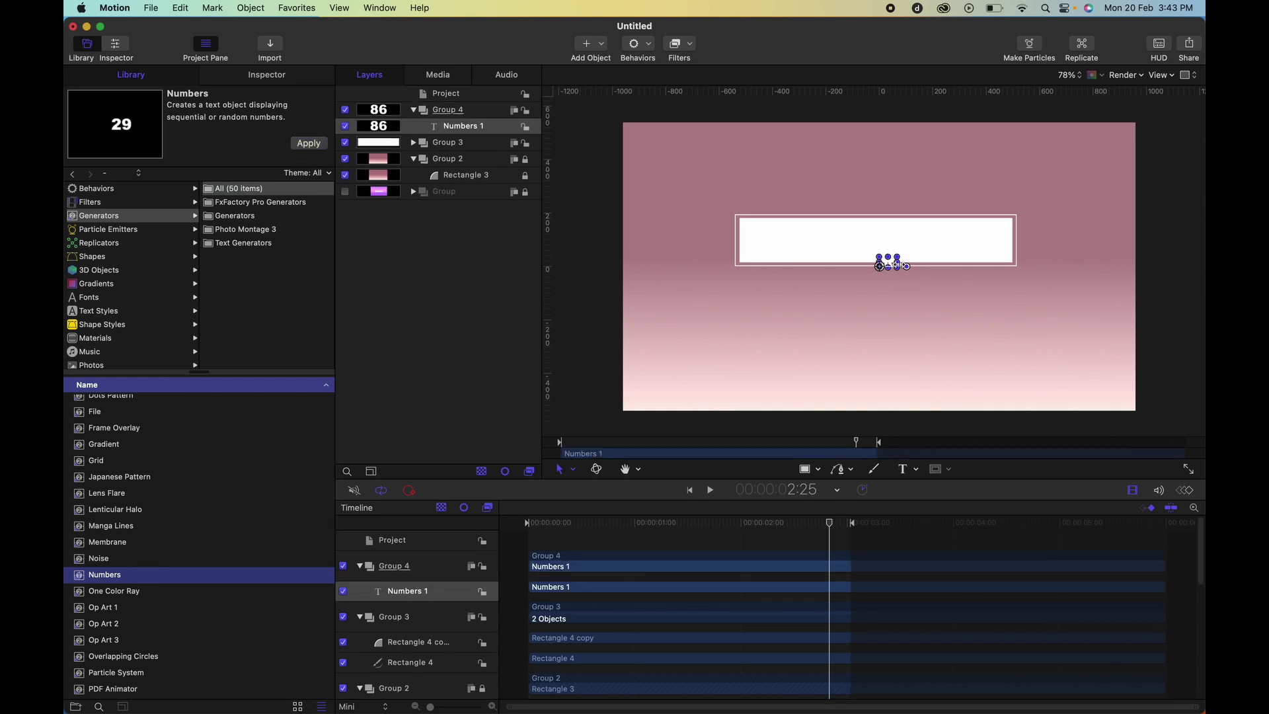
- Move the counter above the bar and set it to end at 100 in Percent format
drag(877, 263, 866, 197)
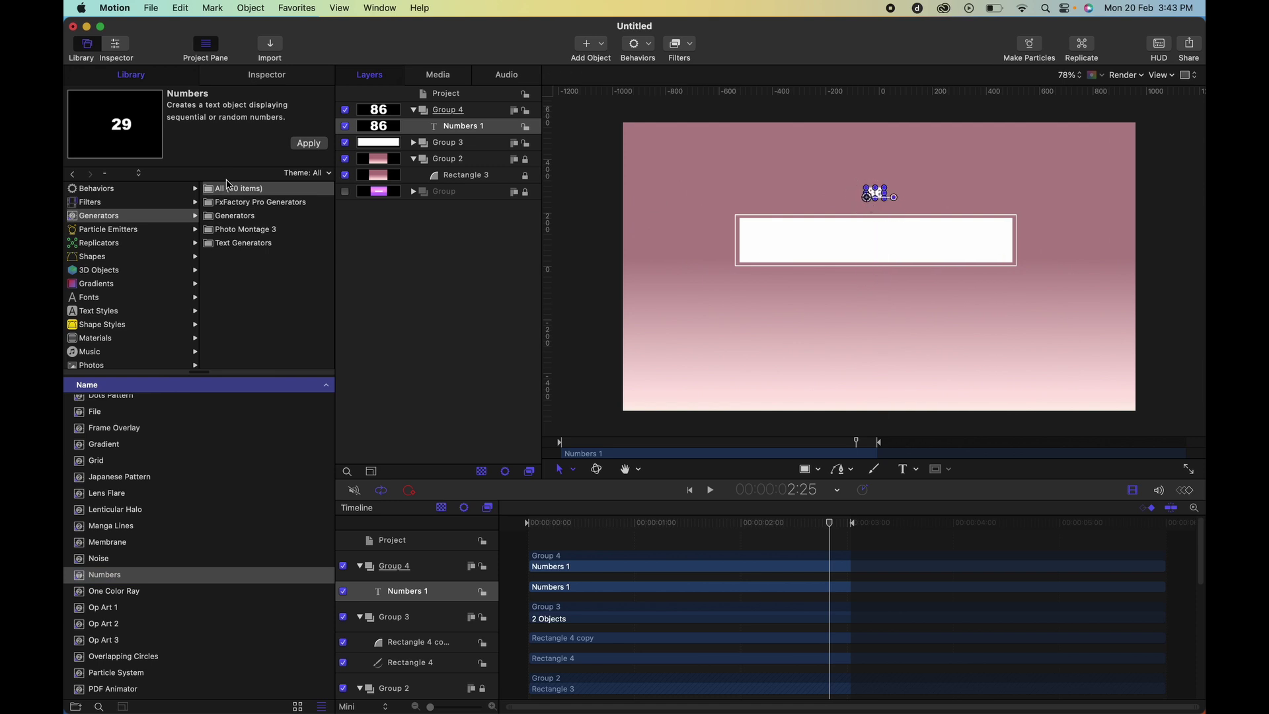
click(283, 77)
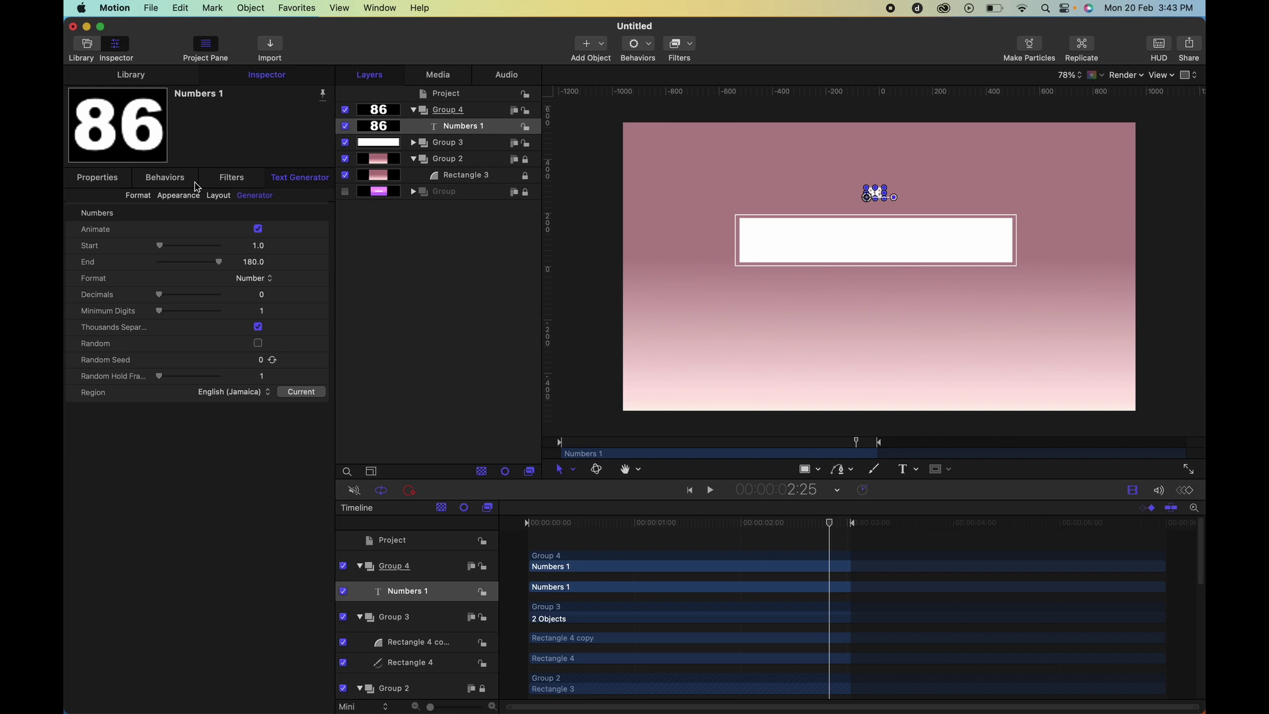
click(253, 262)
text(100)
key(Return)
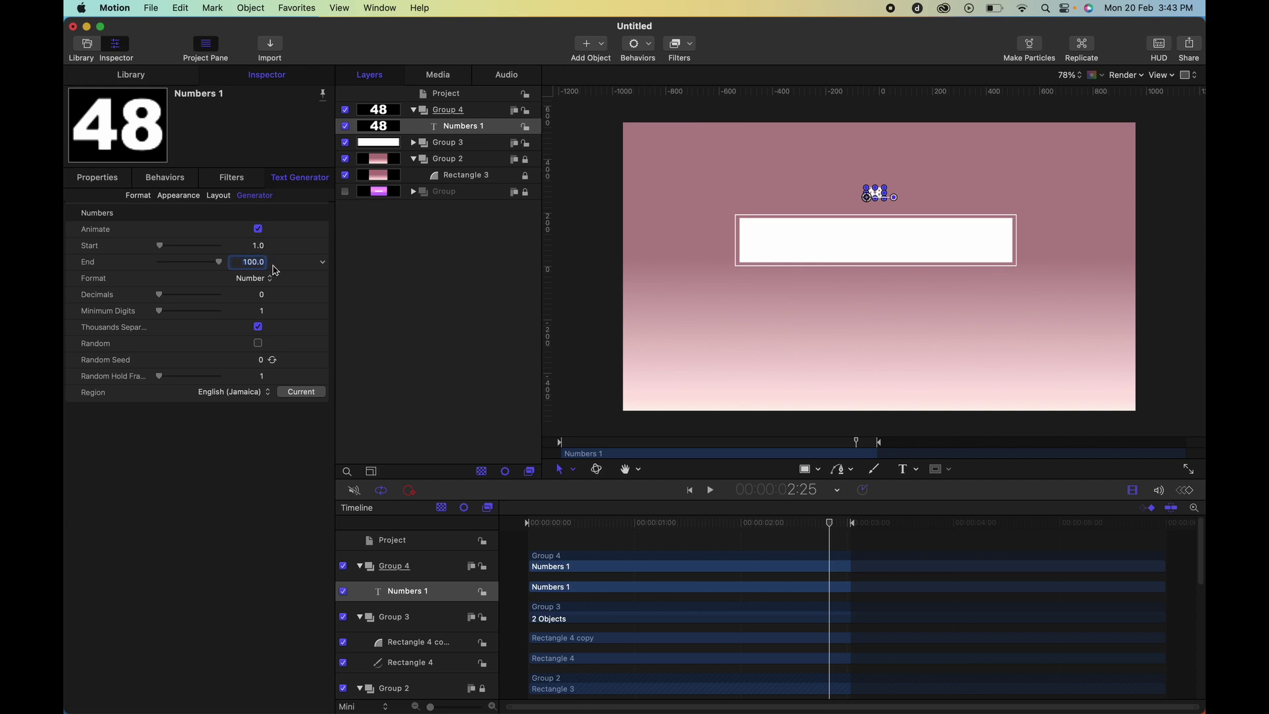
click(247, 281)
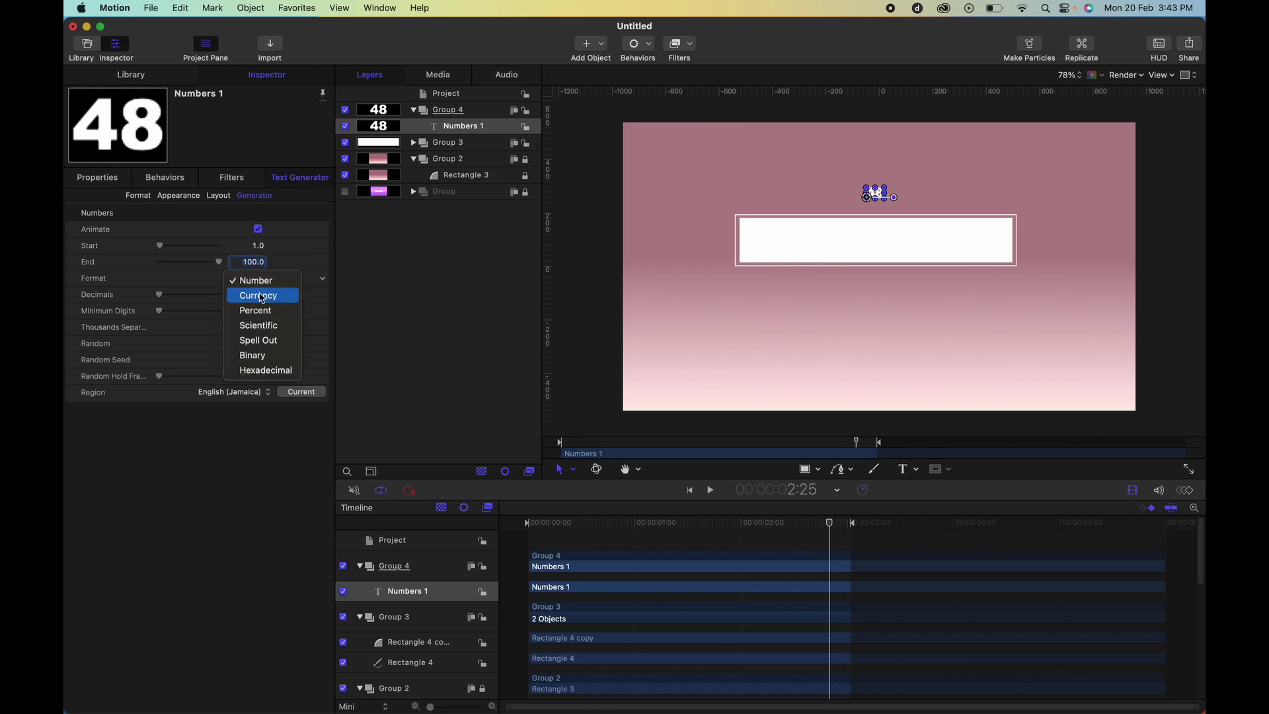
key(Escape)
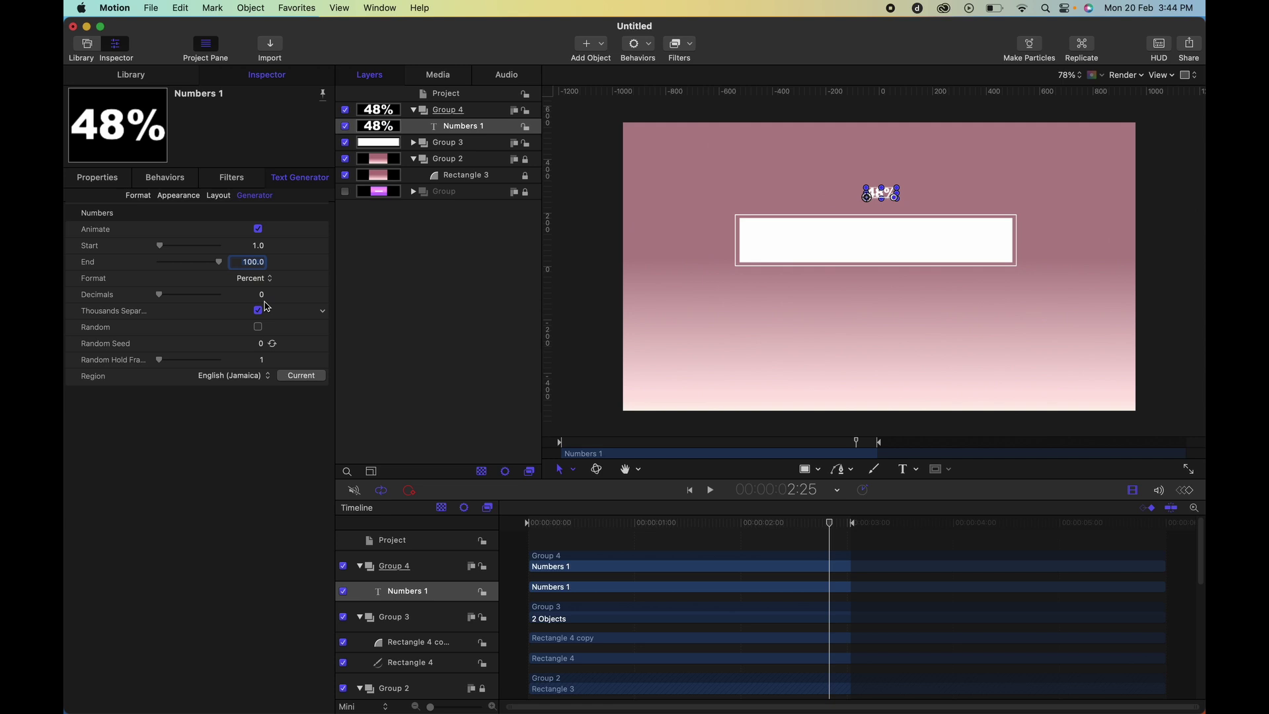
click(139, 196)
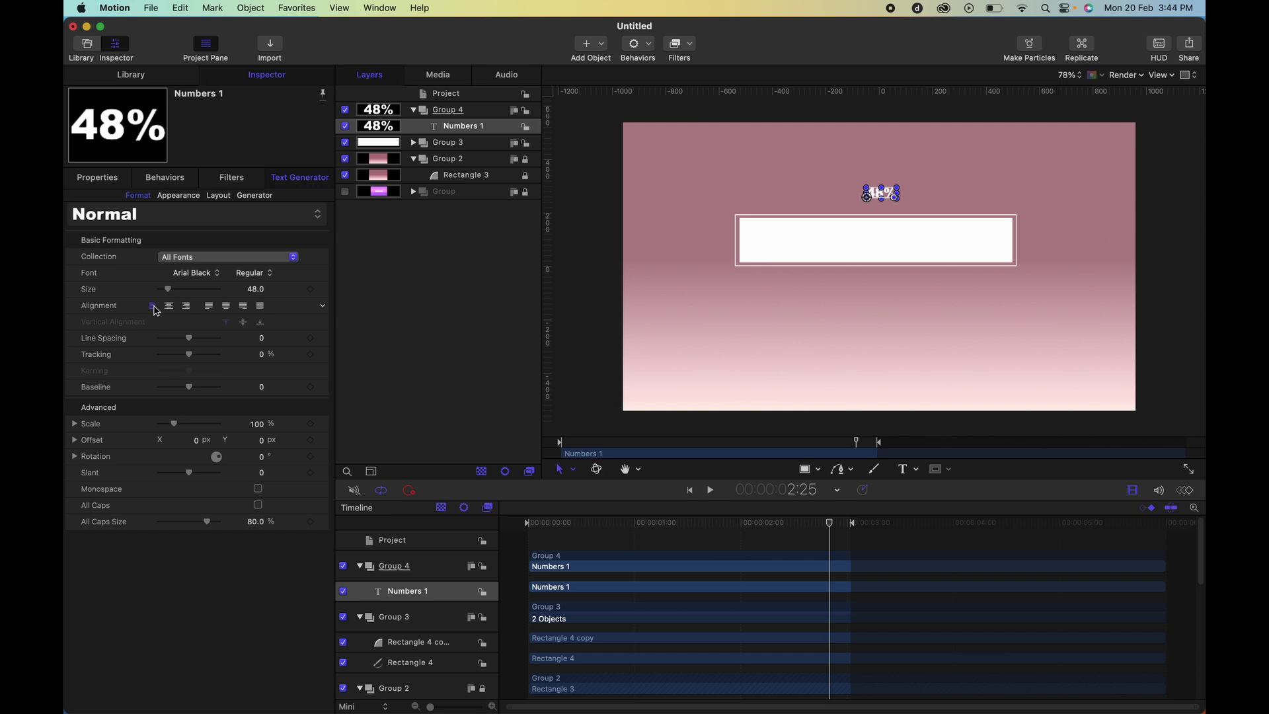
- Right-align the counter in Arial Black at size 99 and centre it above the bar
click(187, 306)
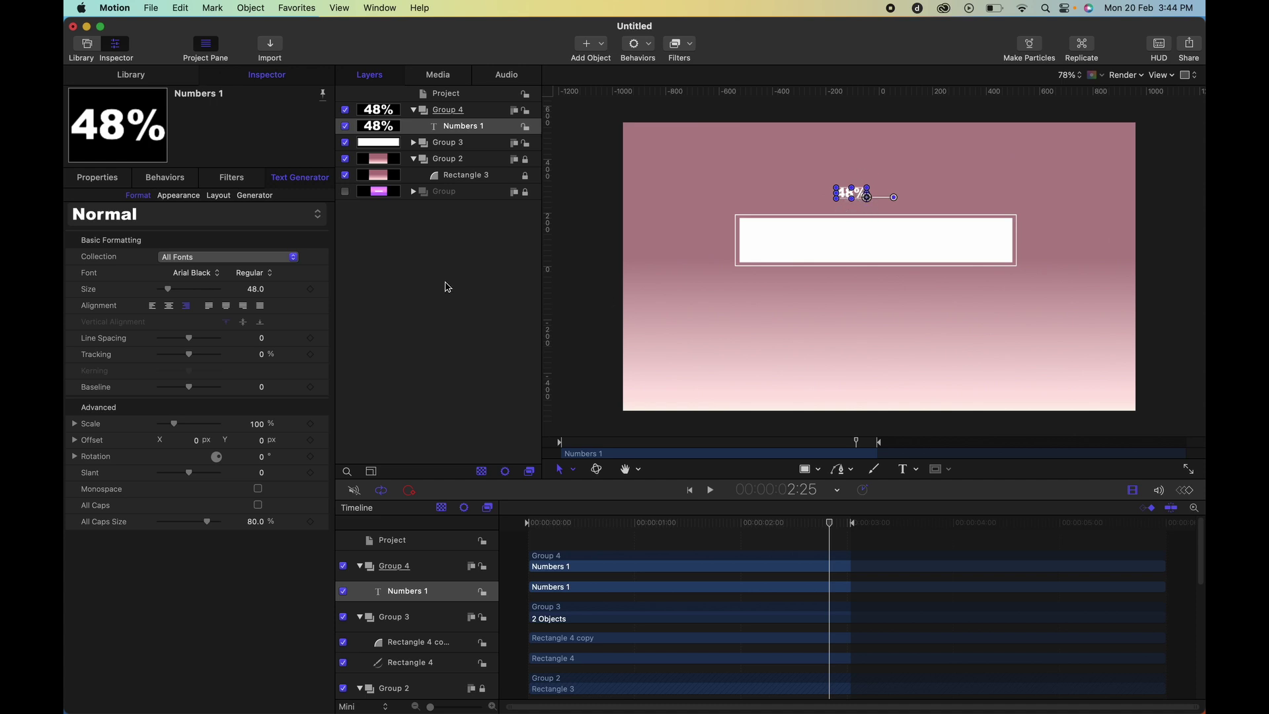
click(202, 278)
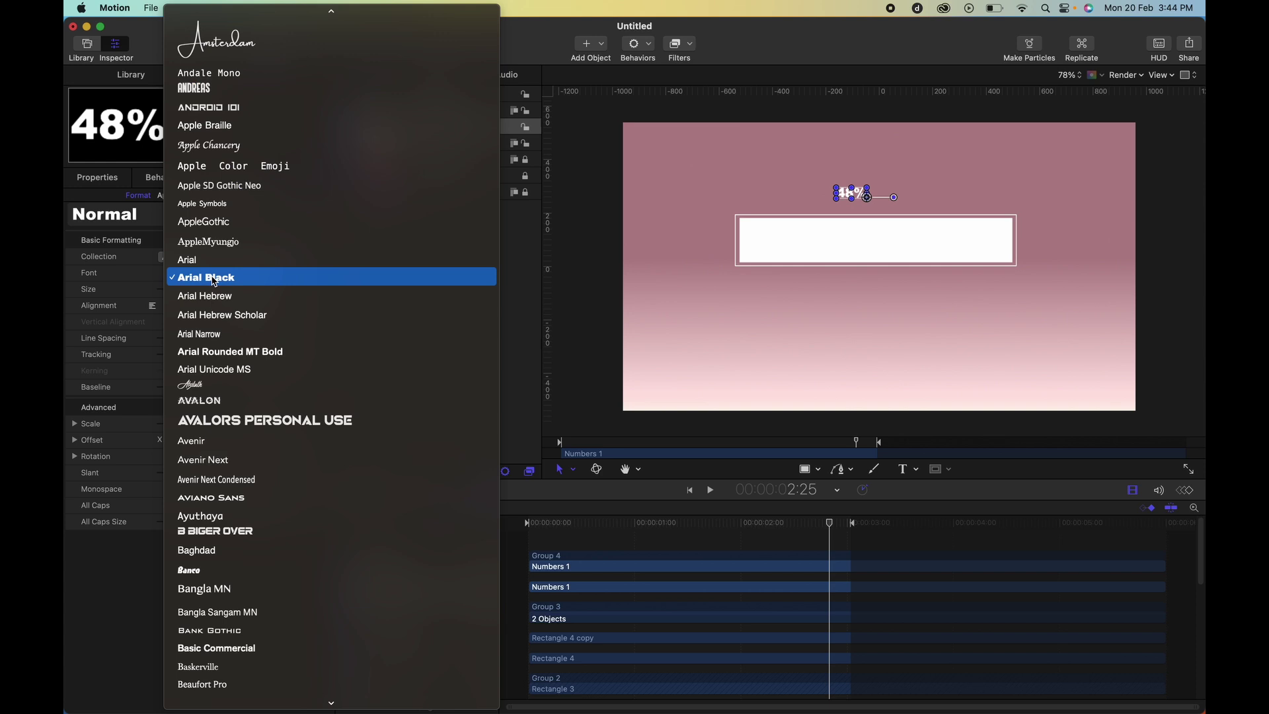
click(215, 279)
click(267, 290)
text(99)
key(Return)
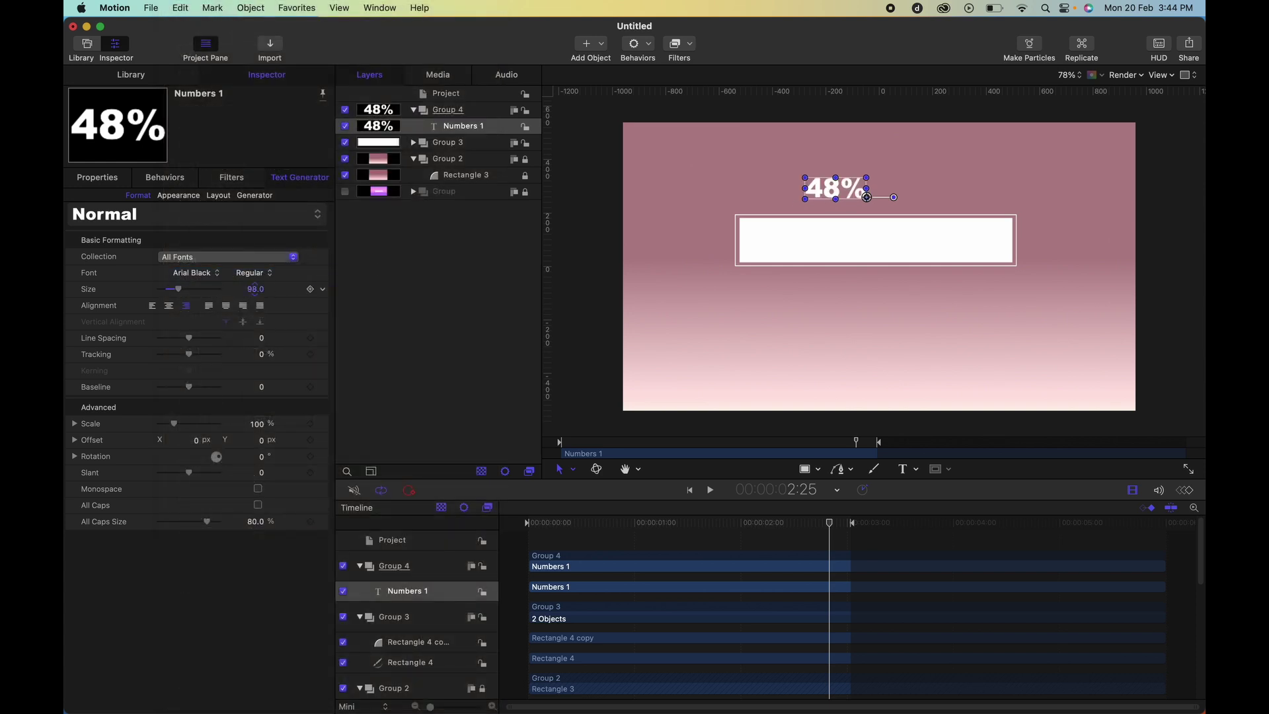
mouse_move(859, 197)
mouse_down()
mouse_move(906, 199)
mouse_move(882, 196)
mouse_up()
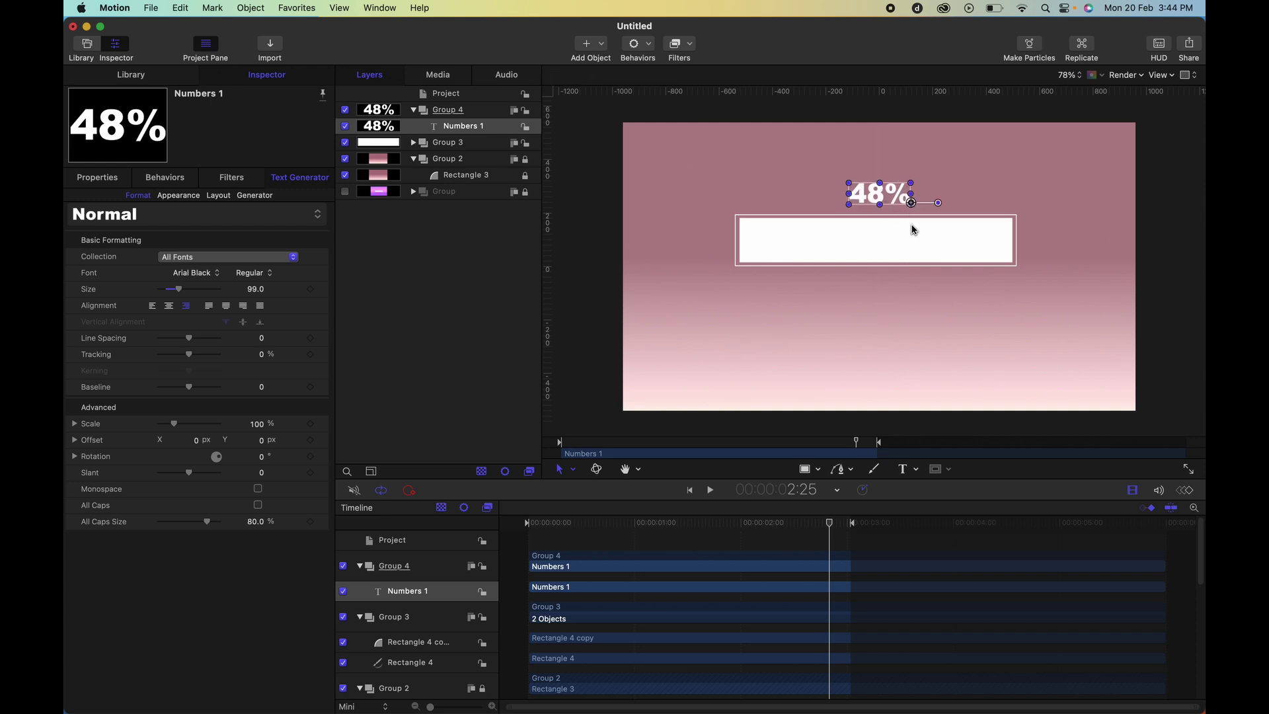
key(super+minus)
key(super+minus)
key(super+equal)
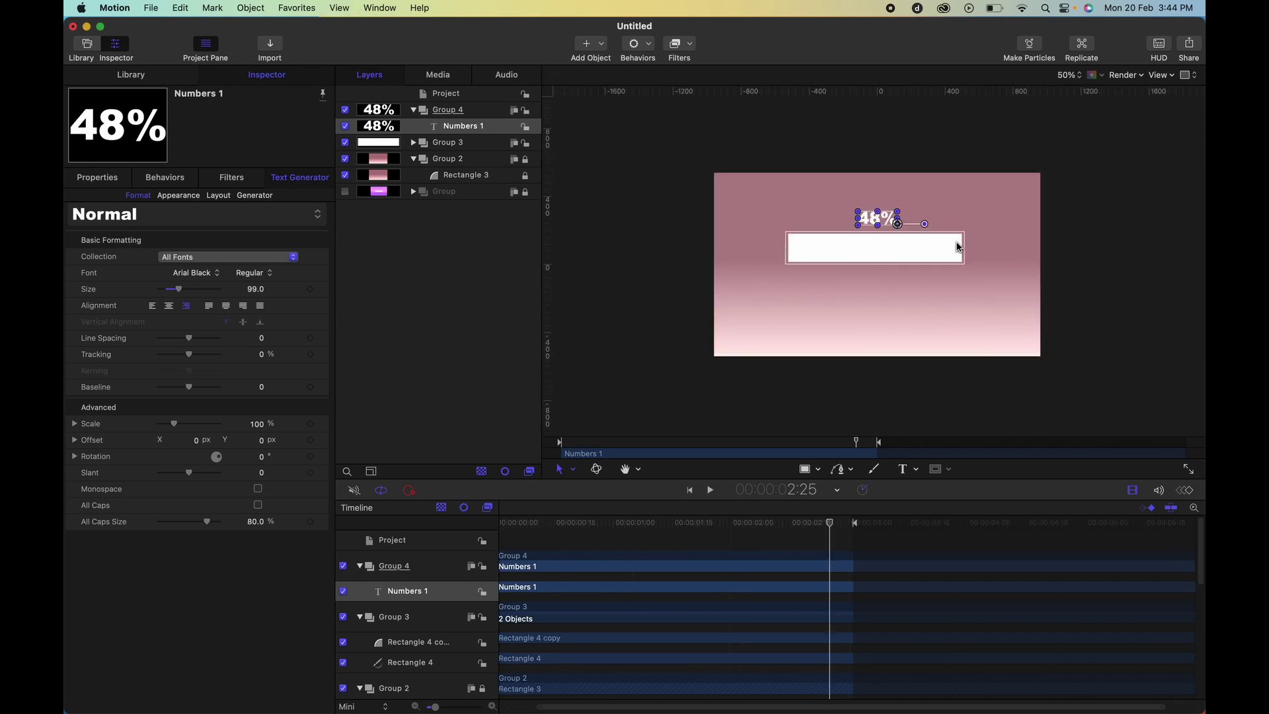
click(652, 264)
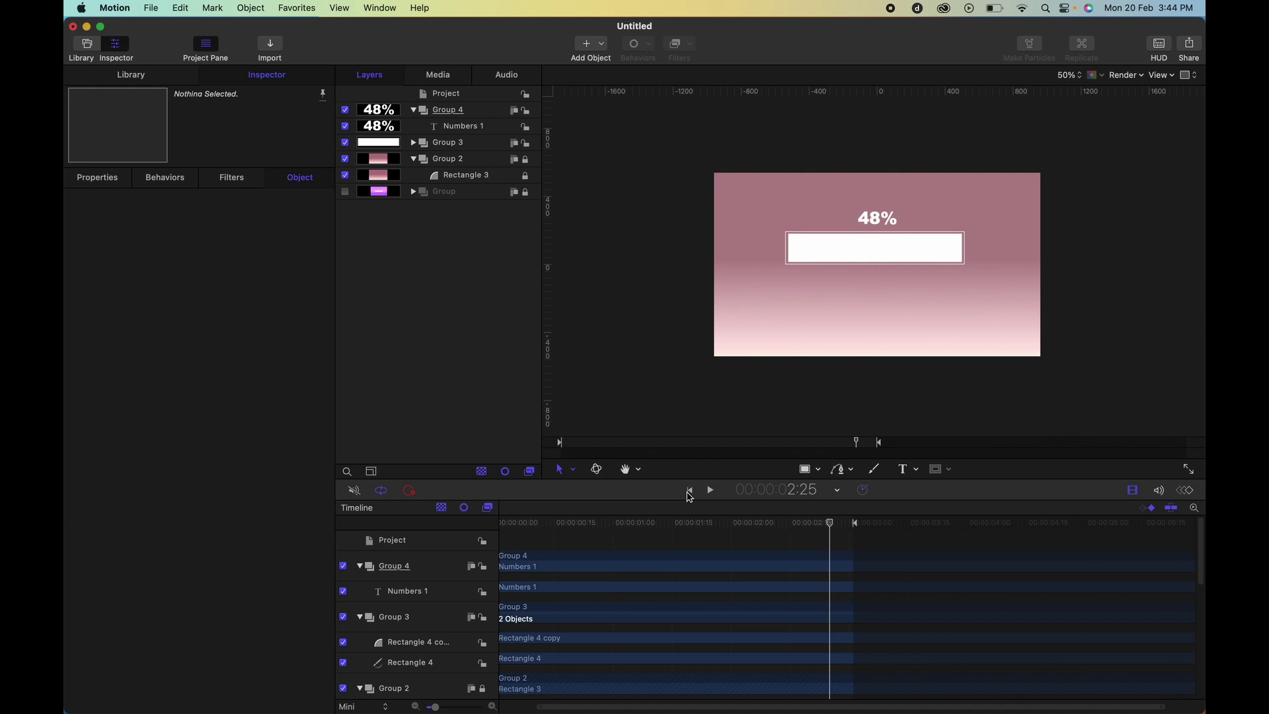
- Preview the animation from the start, then park the playhead at 3 seconds
click(690, 490)
key(space)
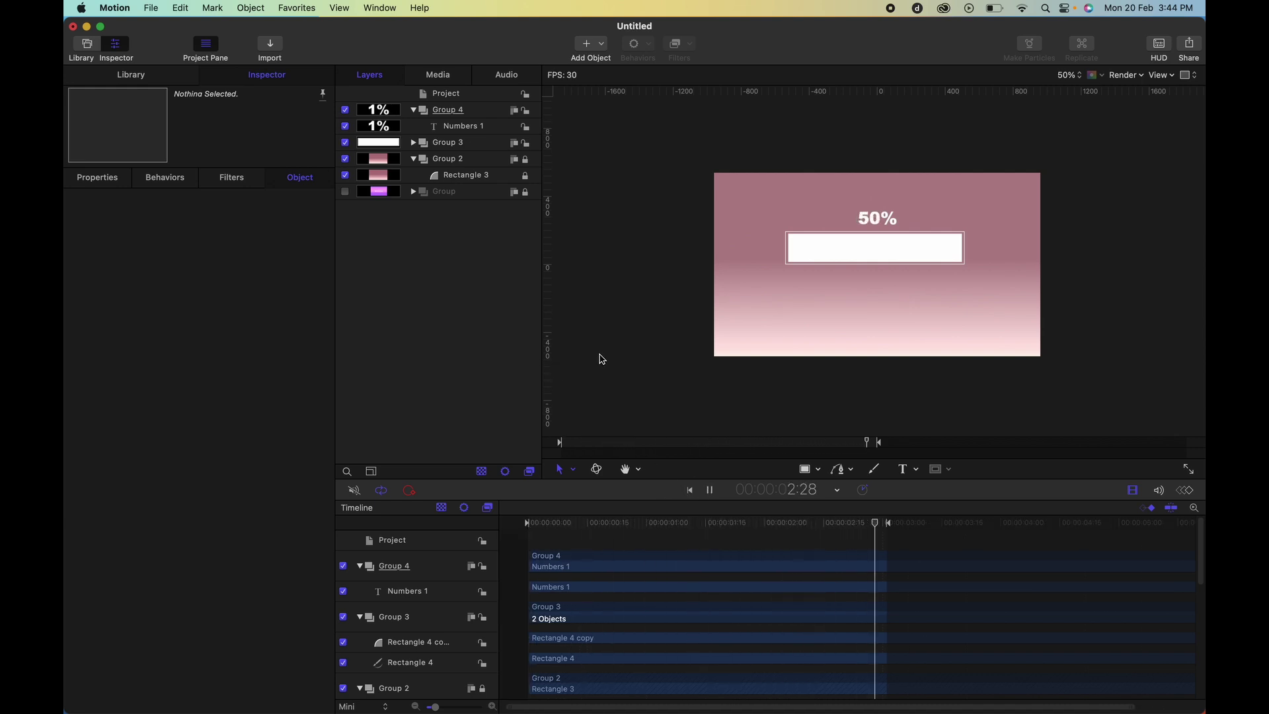
key(h)
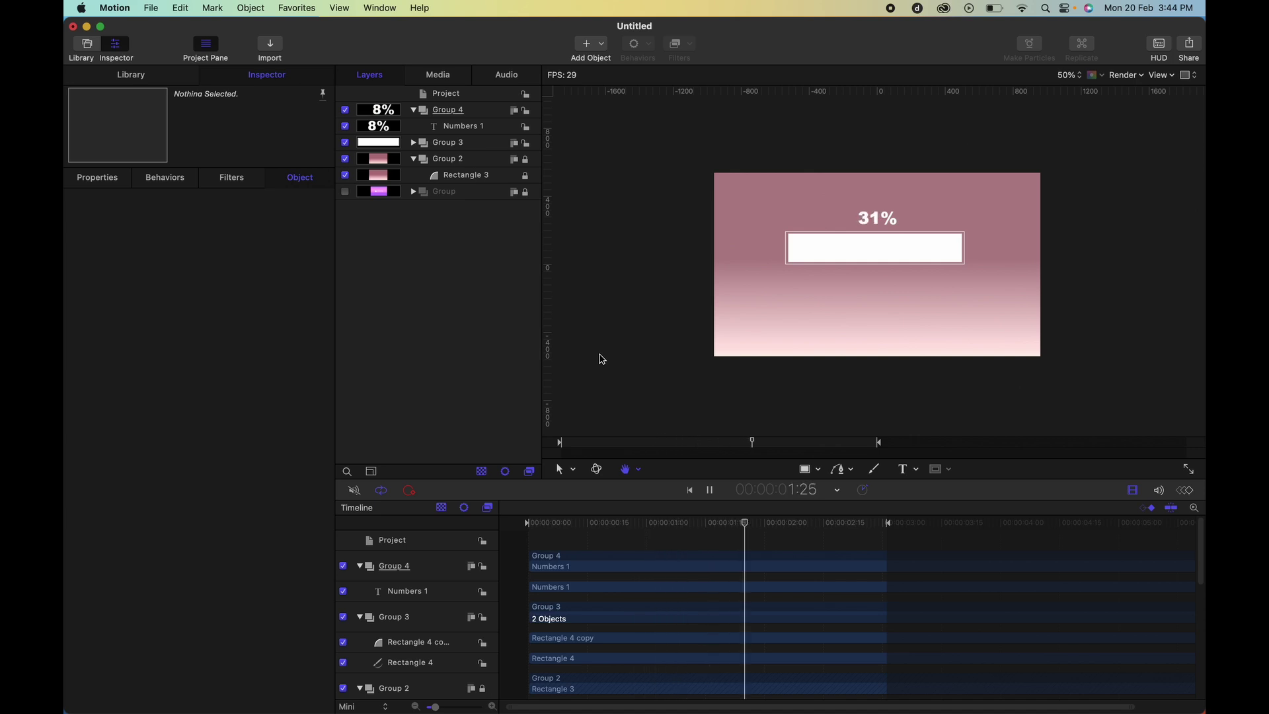
key(space)
key(Home)
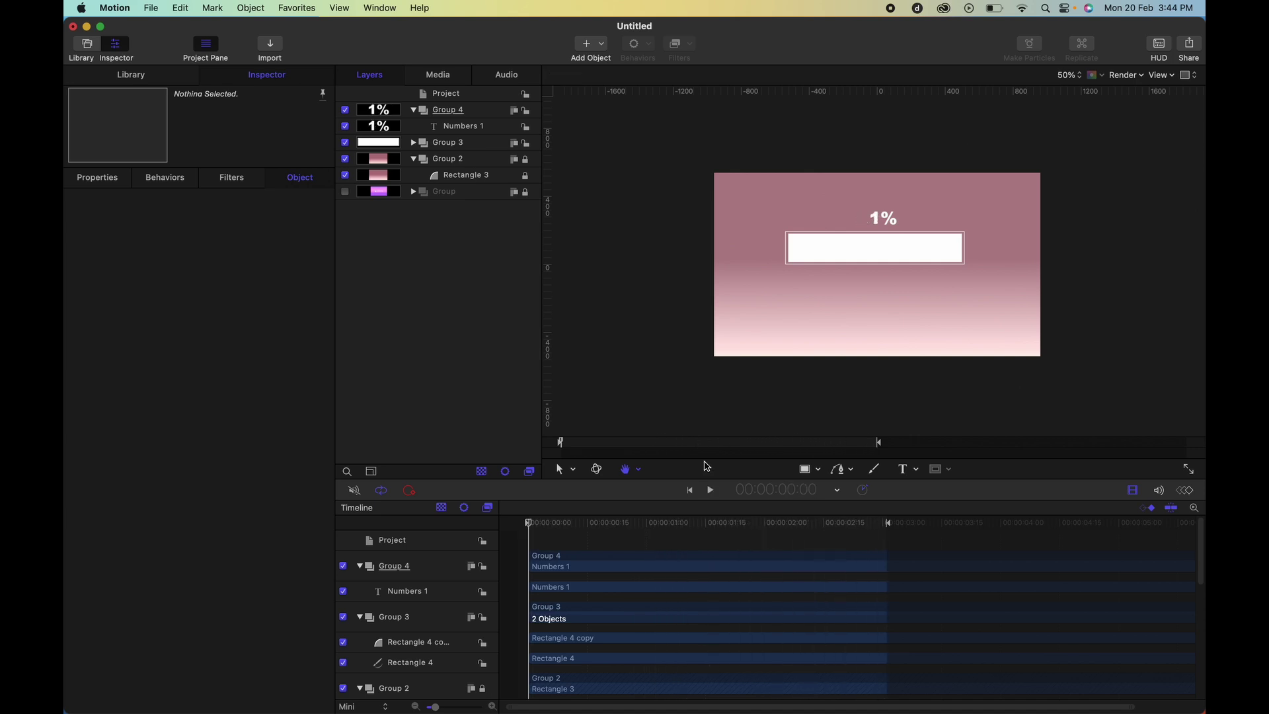
drag(870, 523, 886, 524)
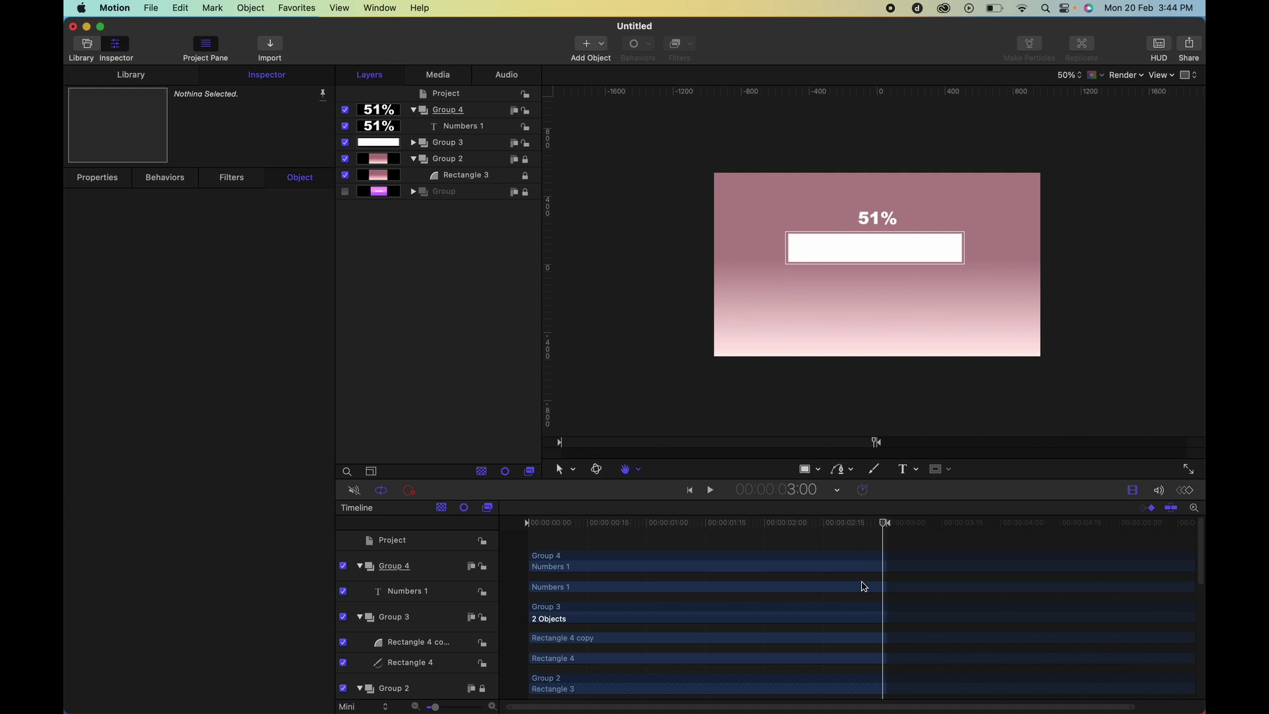
scroll(864, 585, down, 6)
scroll(865, 587, up, 6)
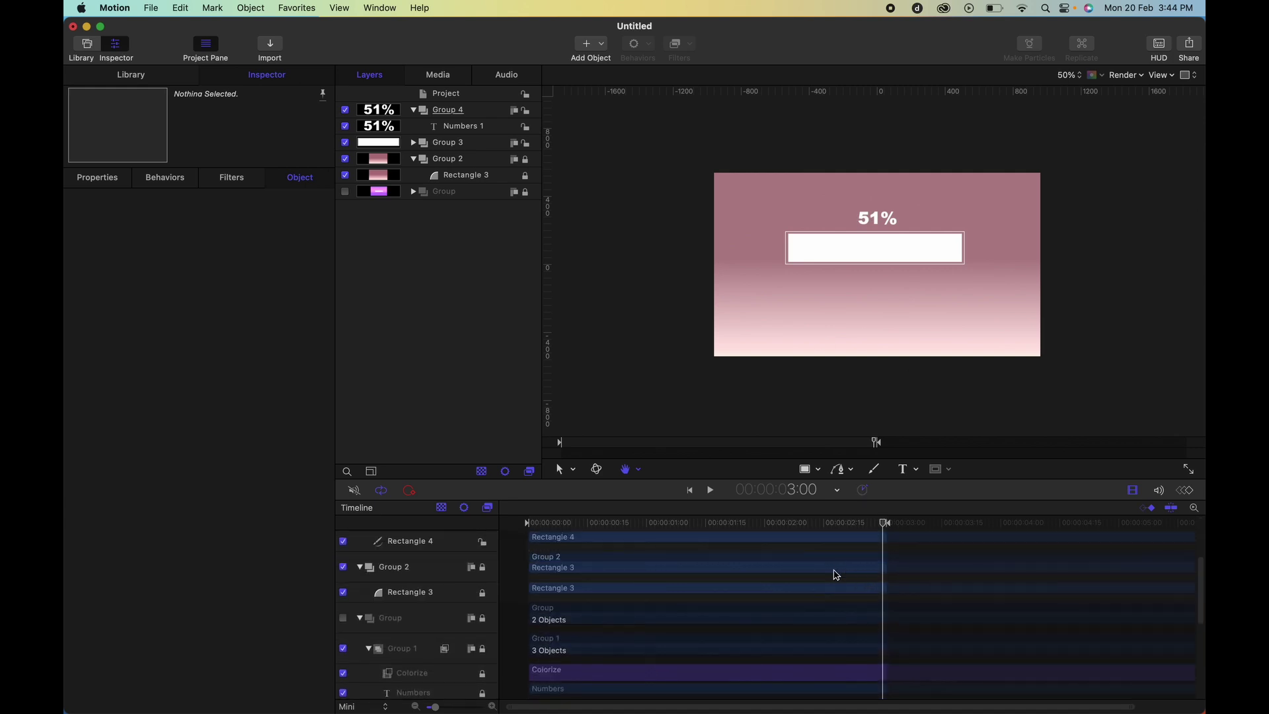
- Trim the Numbers 1 counter's out point to 3 seconds and select Group 4
click(823, 587)
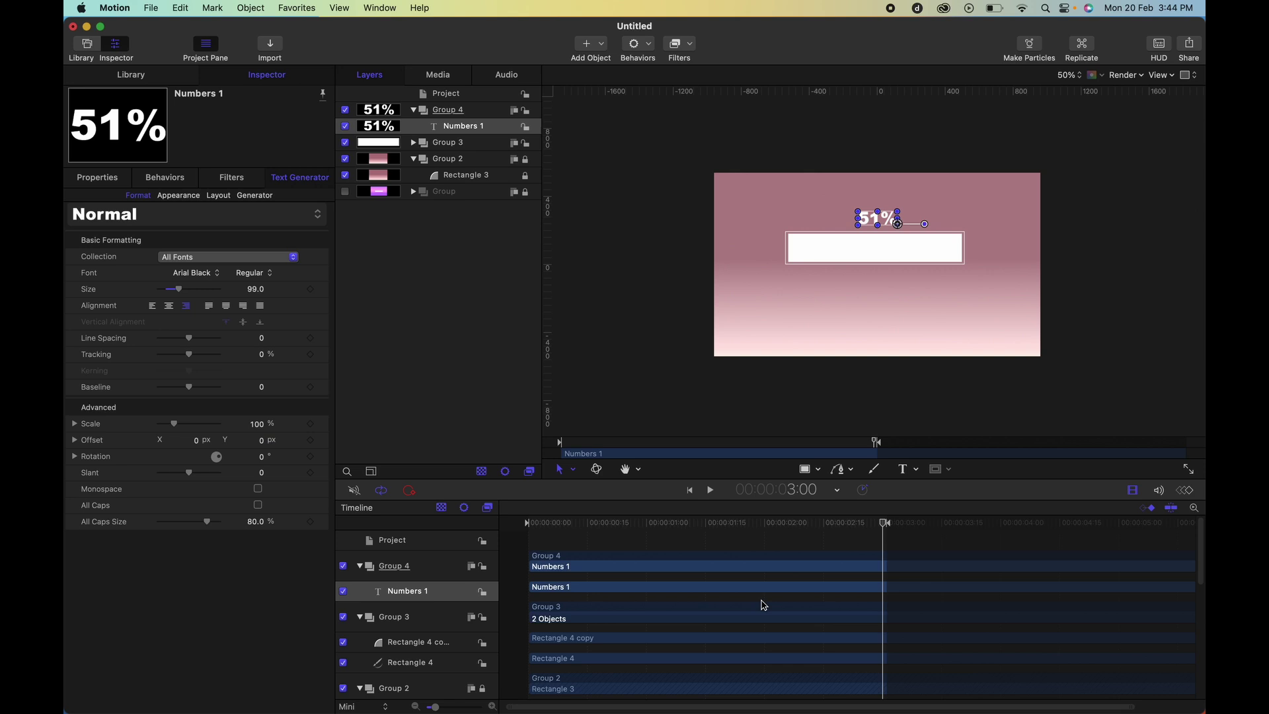
scroll(1007, 589, right, 3)
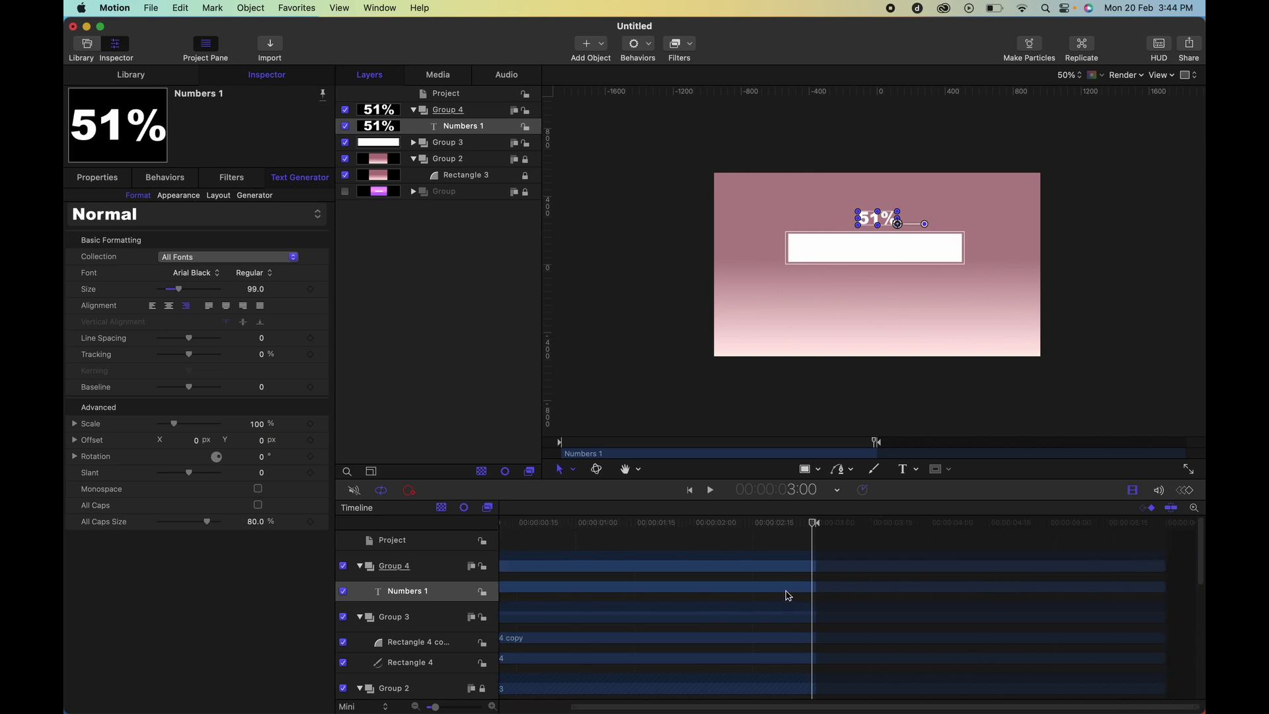
key(alt+])
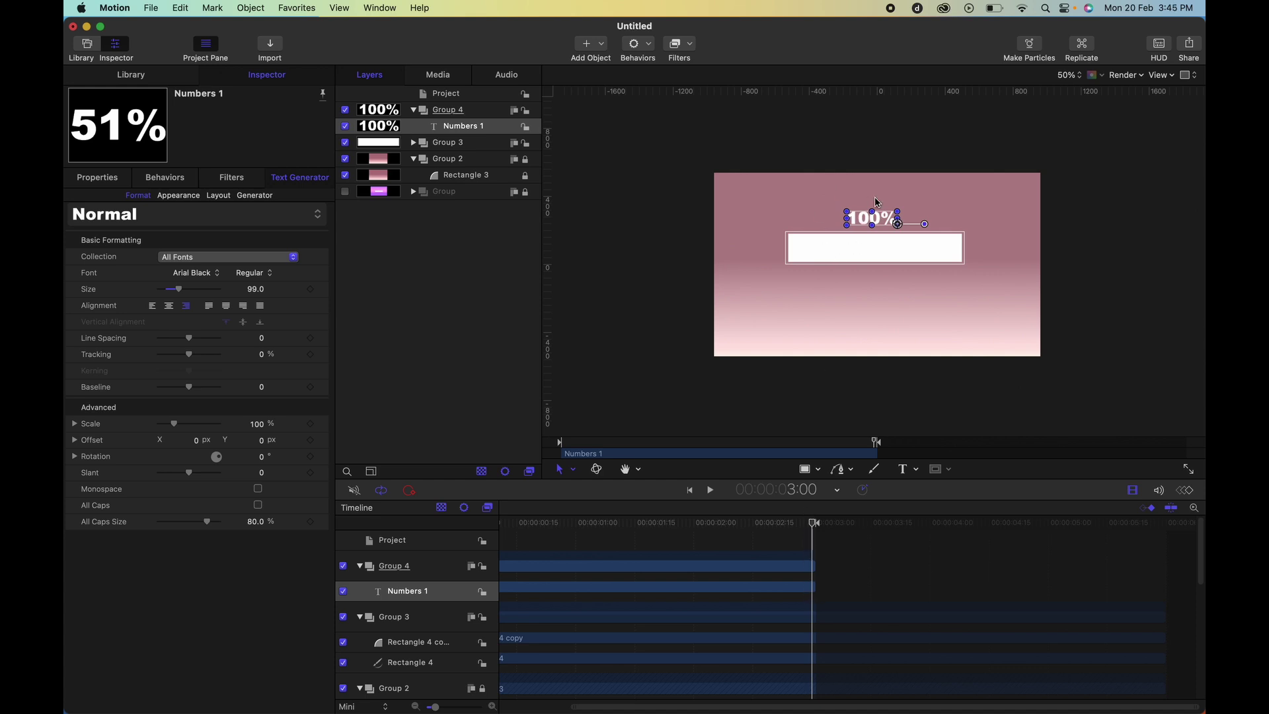
click(512, 225)
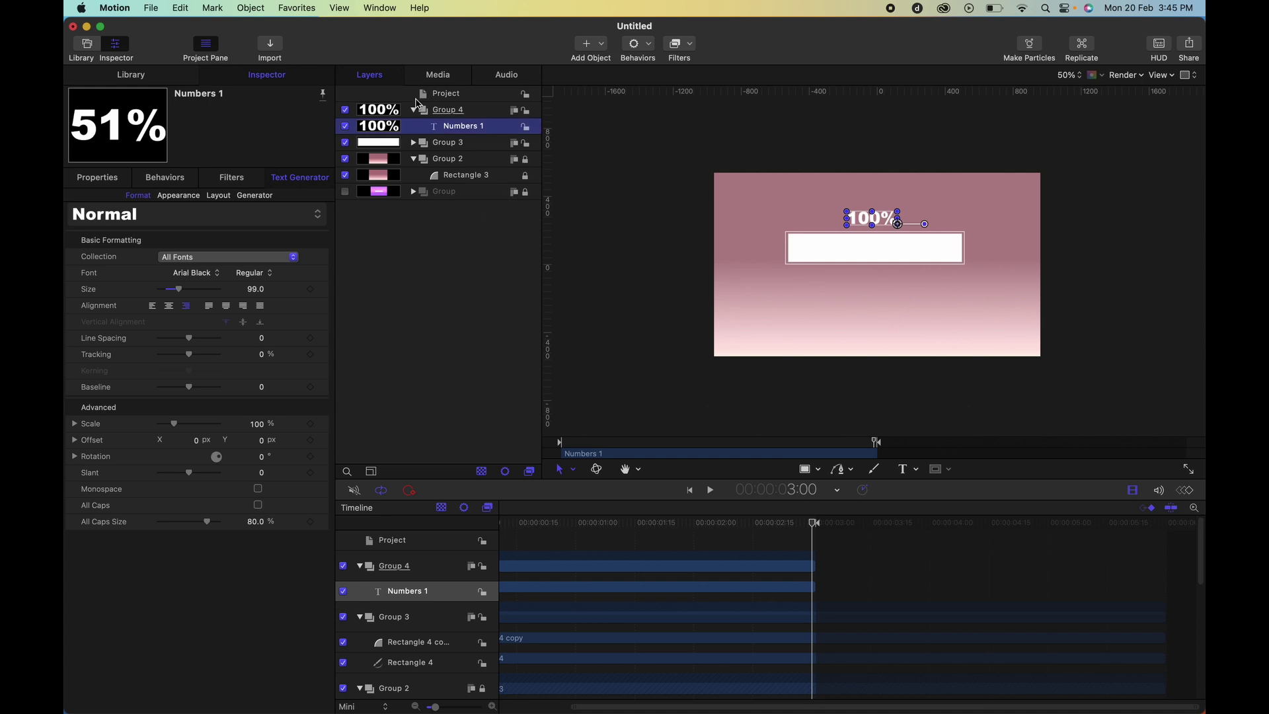
click(437, 110)
- Select the Rectangle 4 copy white bar in Group 3 and draw a Rectangle Mask over it
click(443, 147)
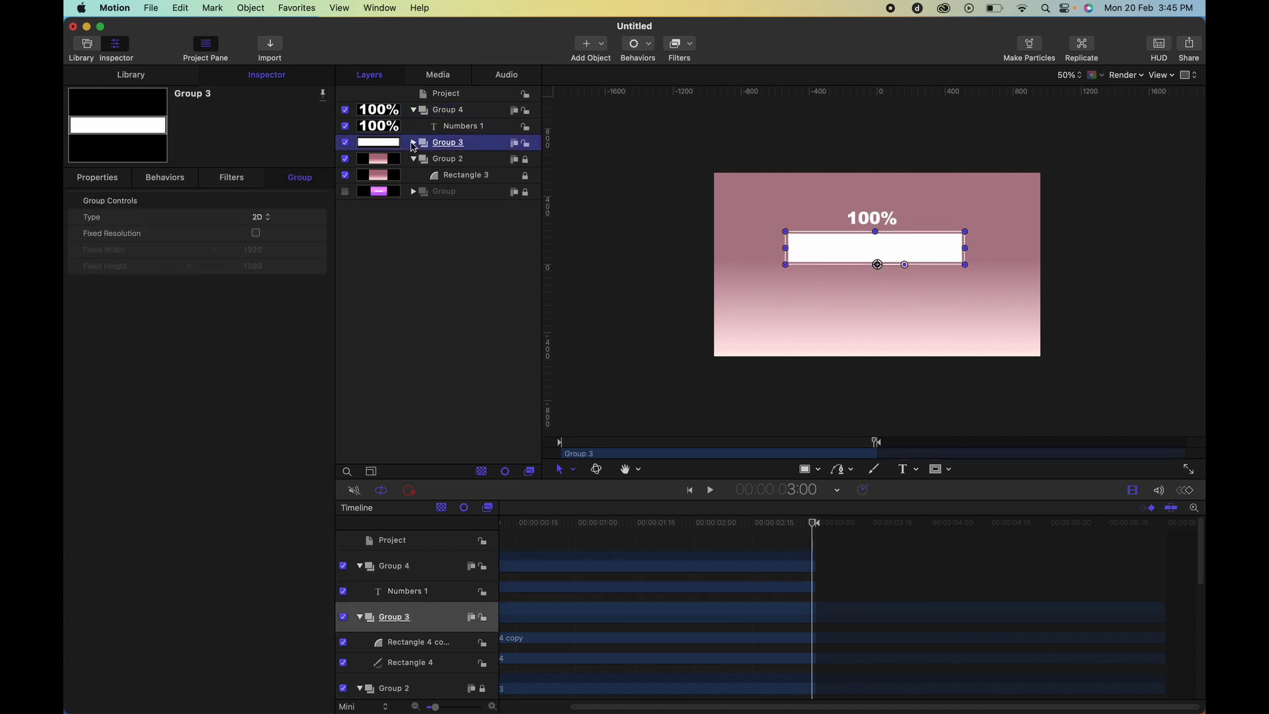
click(413, 143)
click(461, 159)
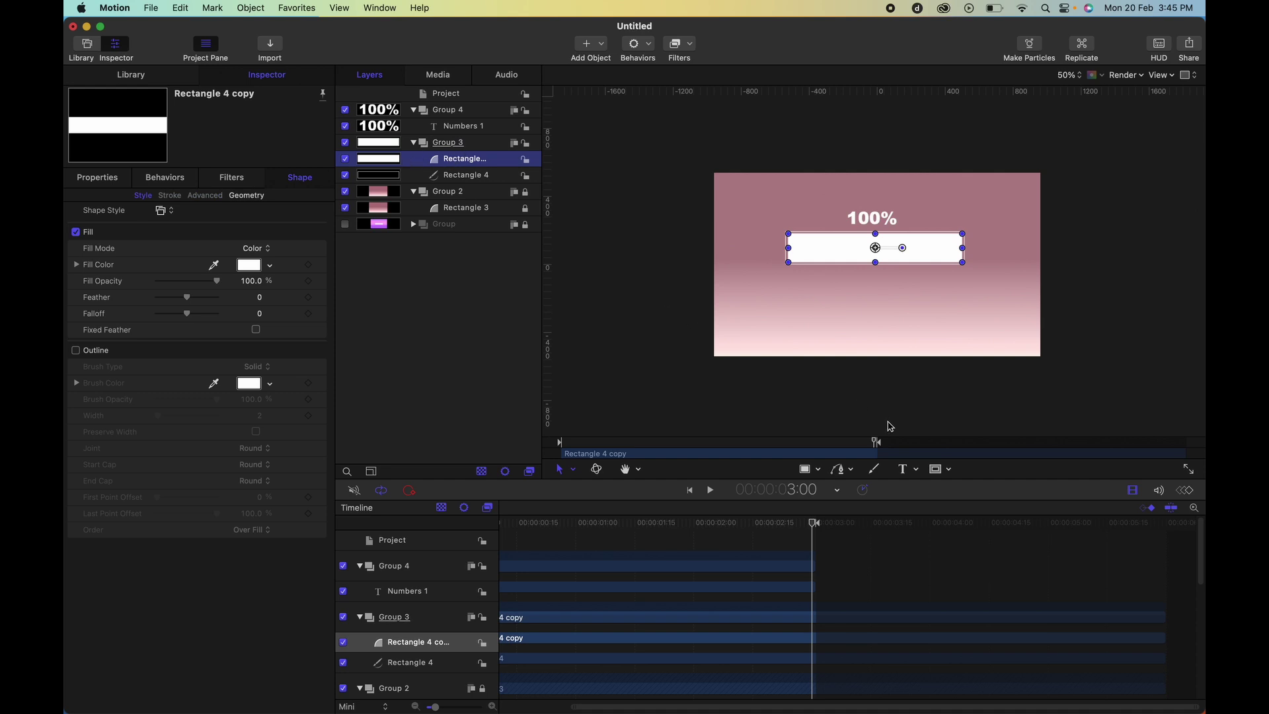
click(935, 469)
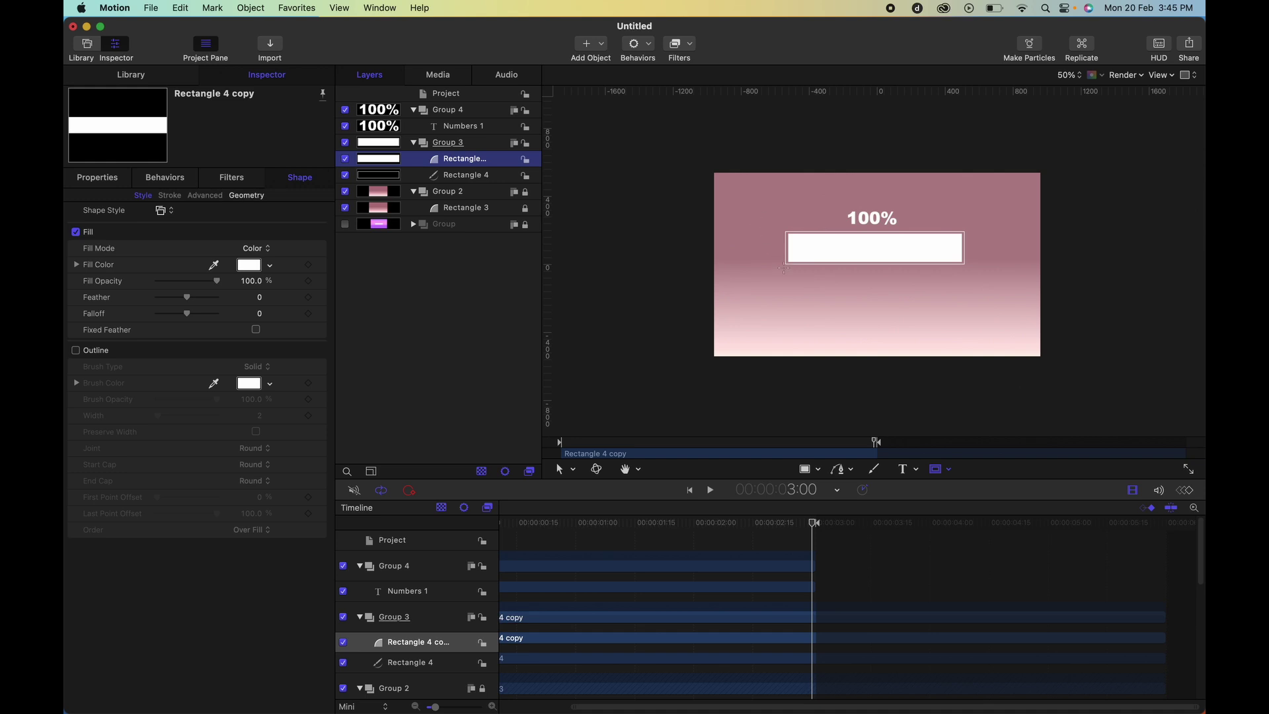
drag(784, 267, 966, 230)
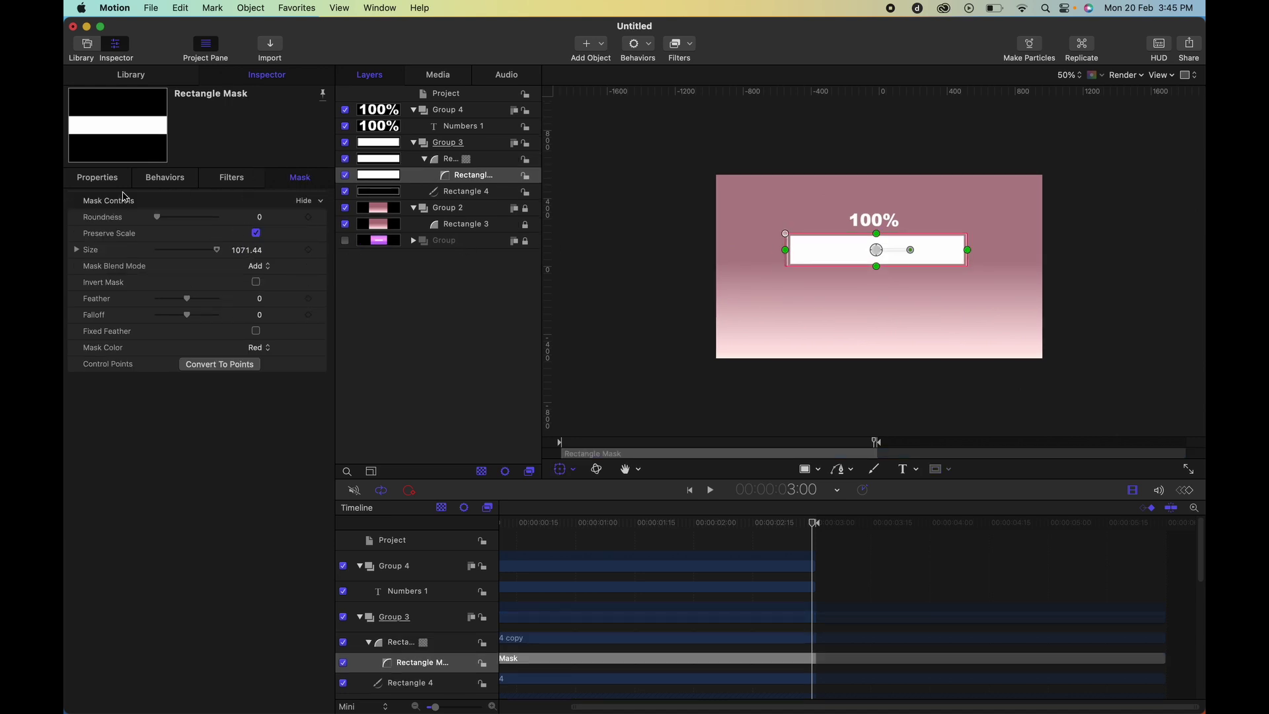
- Bring up the Add Parameter Behavior options for the Rectangle Mask's Position X
click(98, 180)
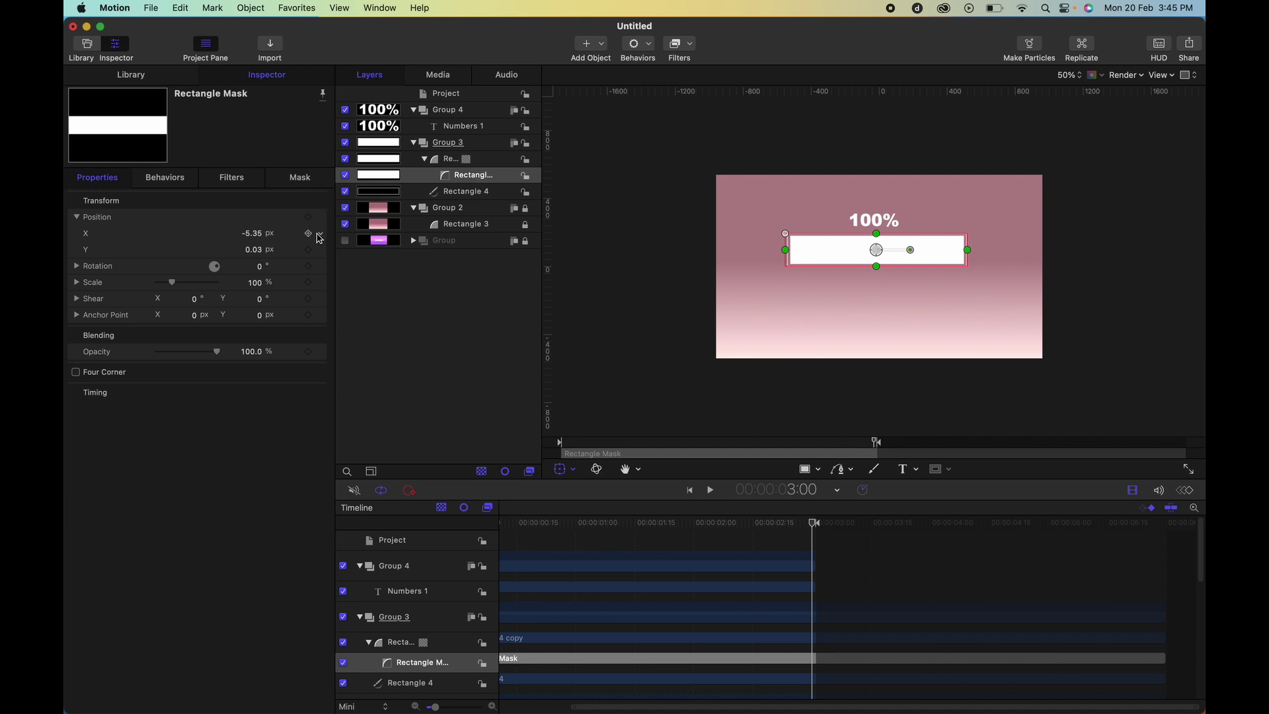
click(321, 238)
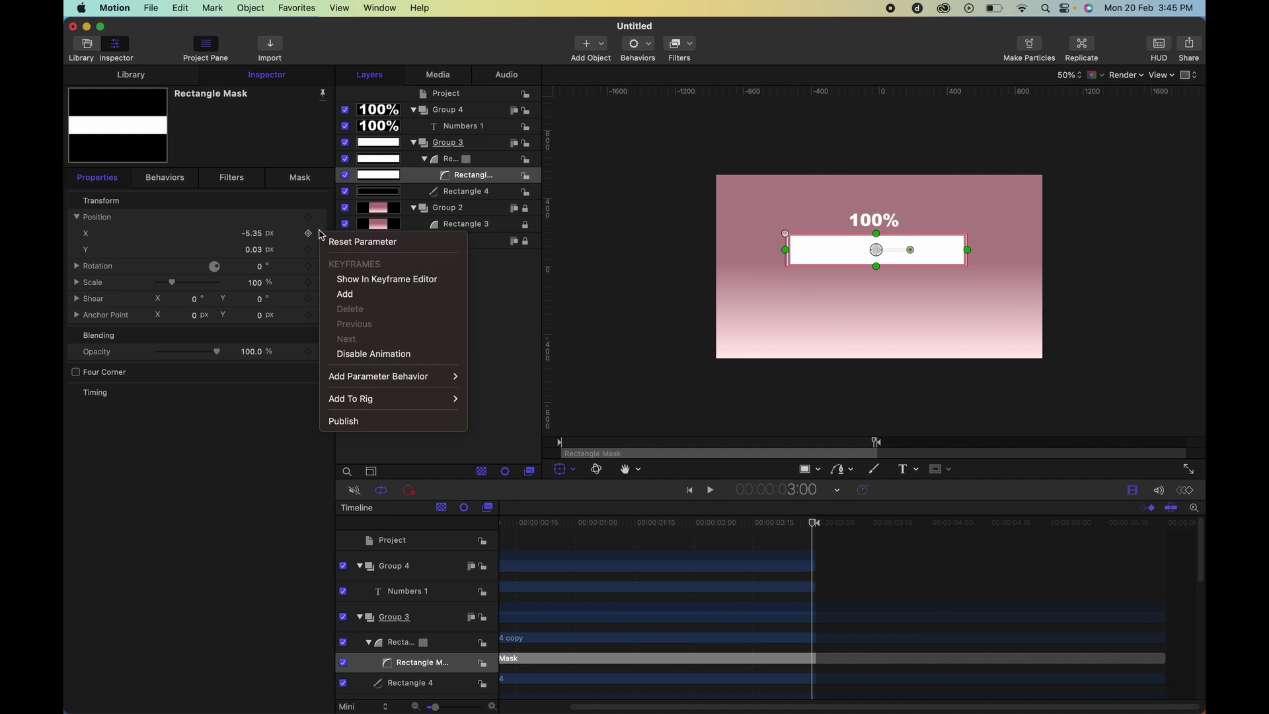
mouse_move(357, 379)
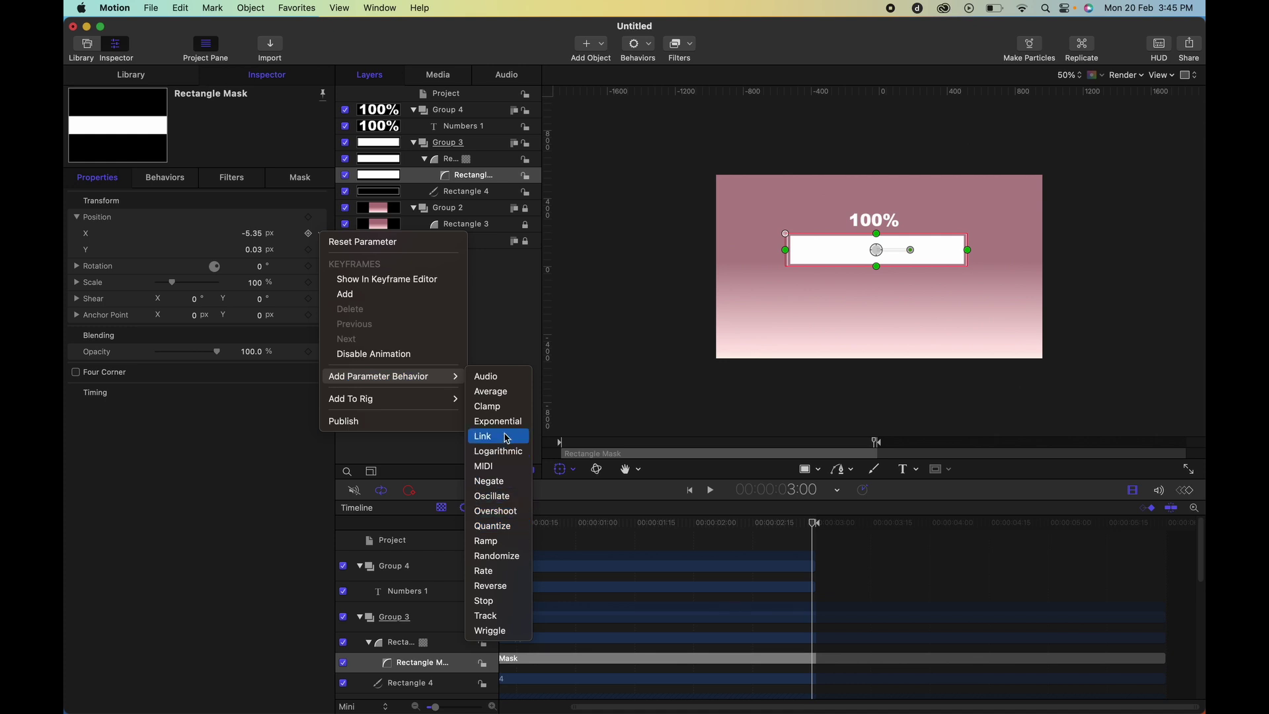
- Apply Ramp to the mask's Position X with start value -1039.6 px, leaving the bar empty at frame one
click(492, 542)
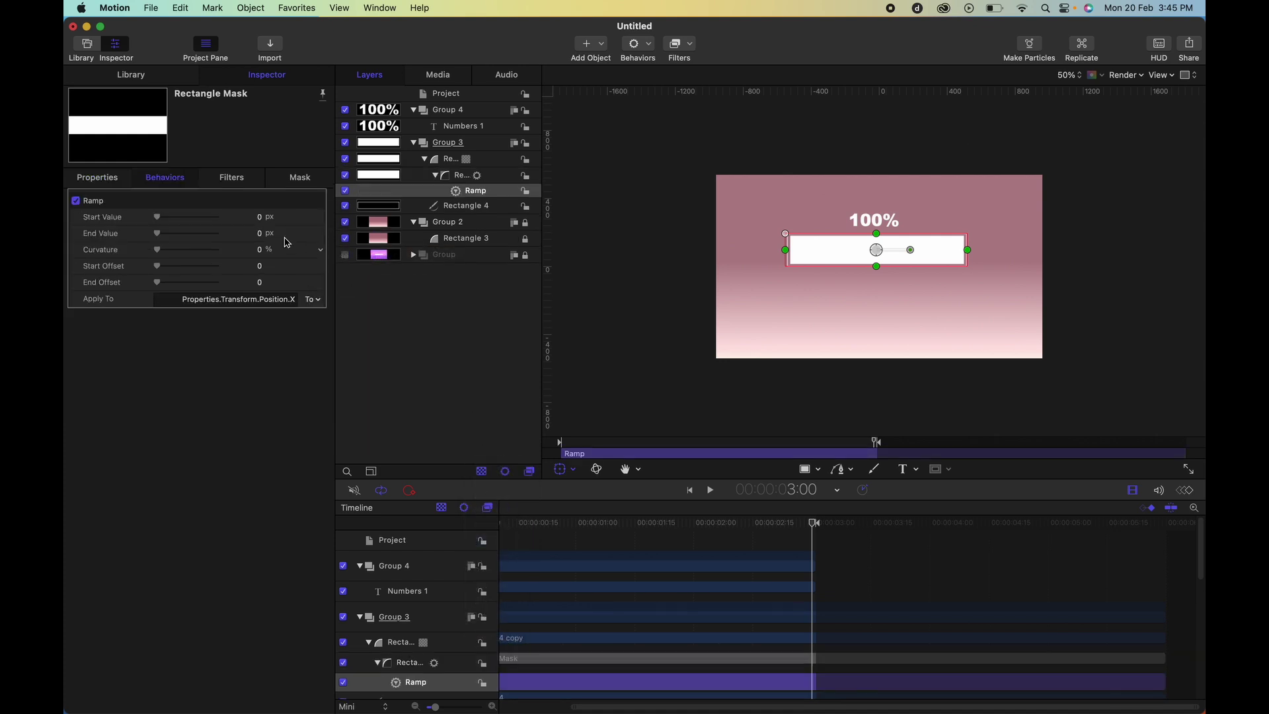
click(260, 217)
click(690, 490)
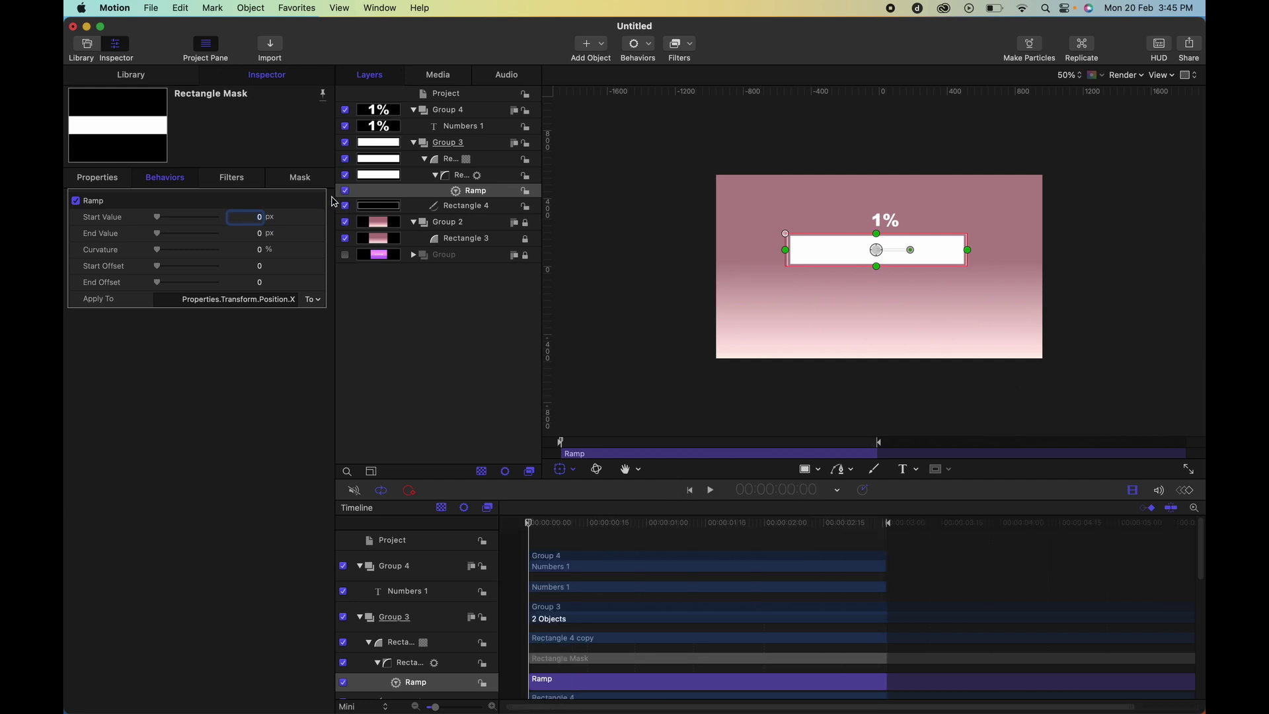
drag(264, 220, 255, 218)
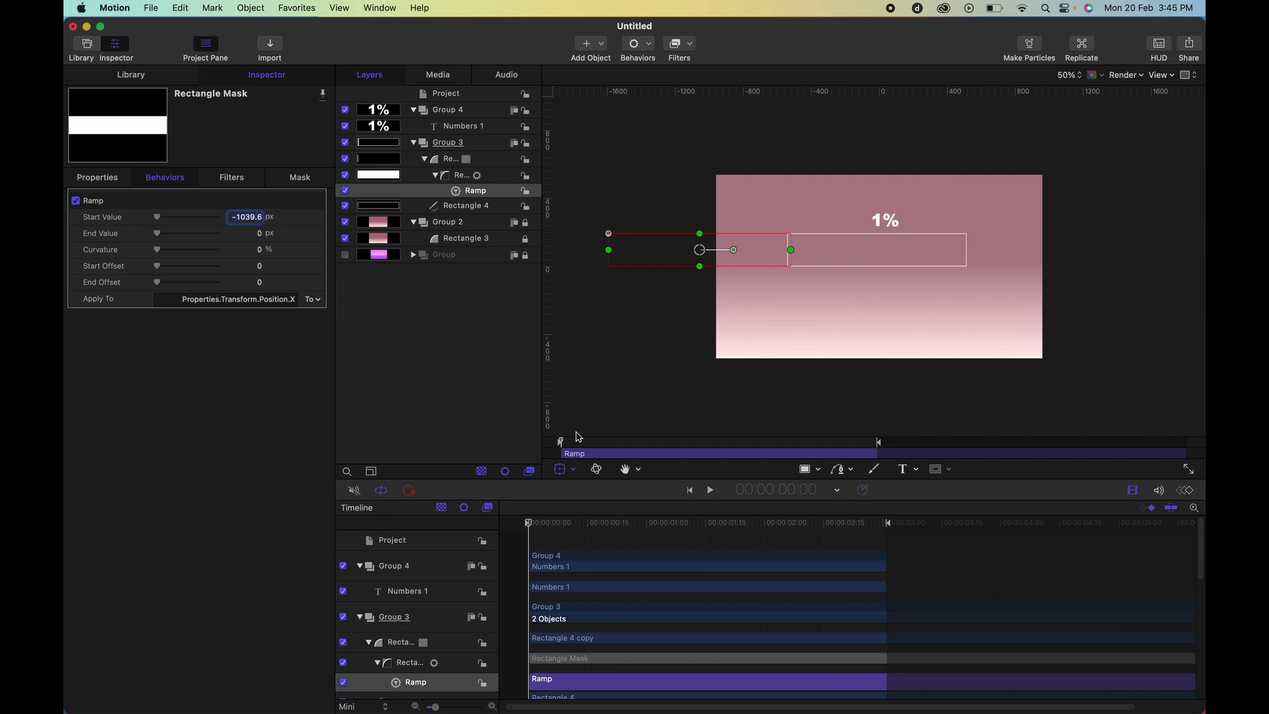
click(503, 375)
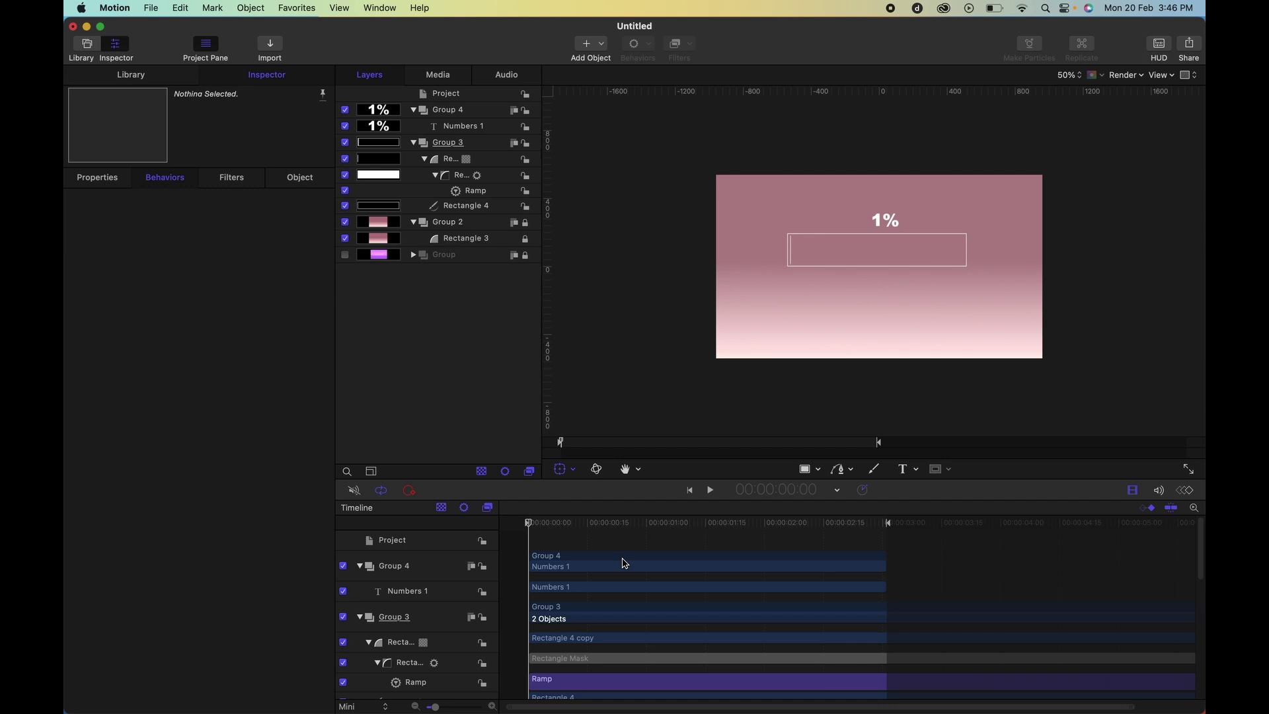
- Confirm the Numbers 1 counter's generator starts at 1.0
click(610, 588)
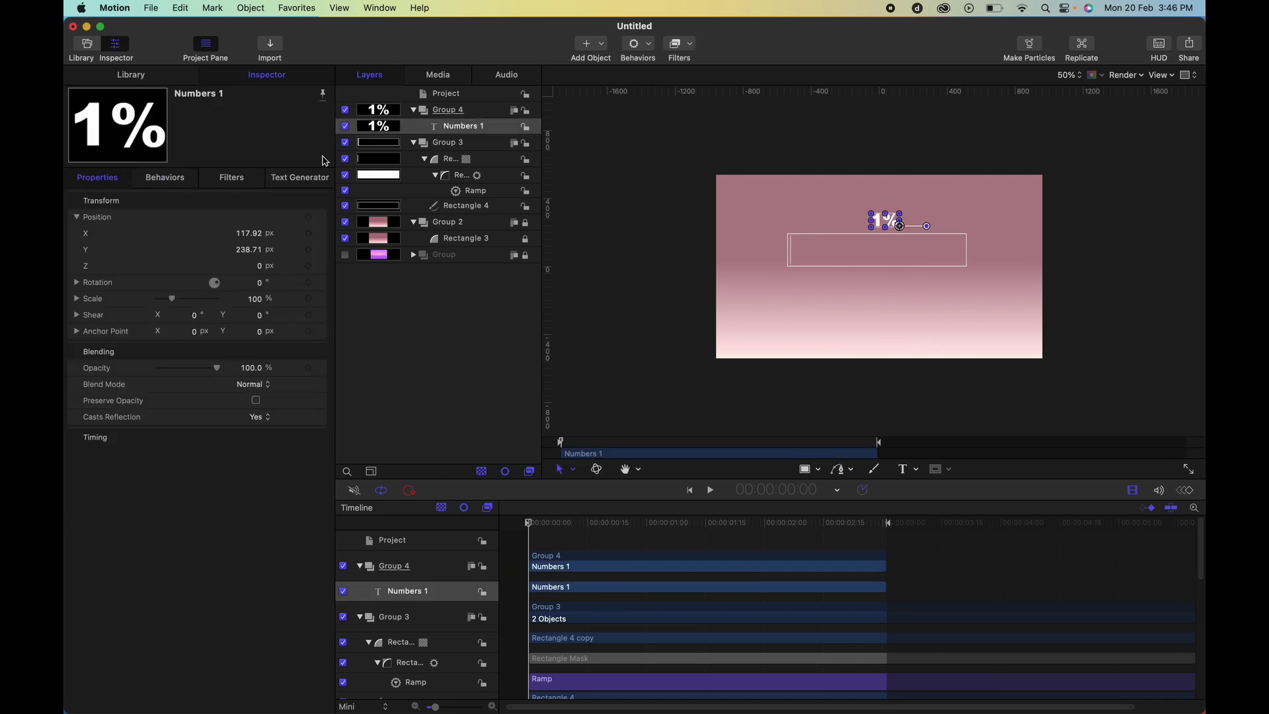
click(316, 178)
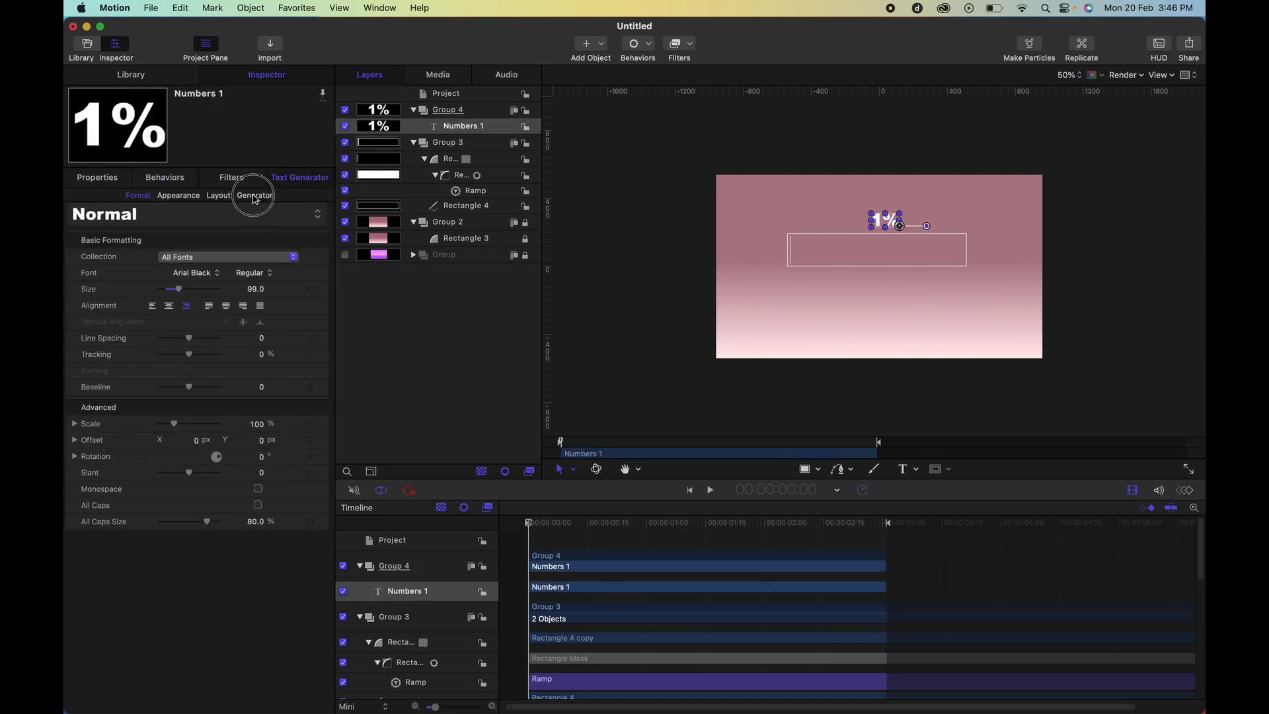
click(255, 196)
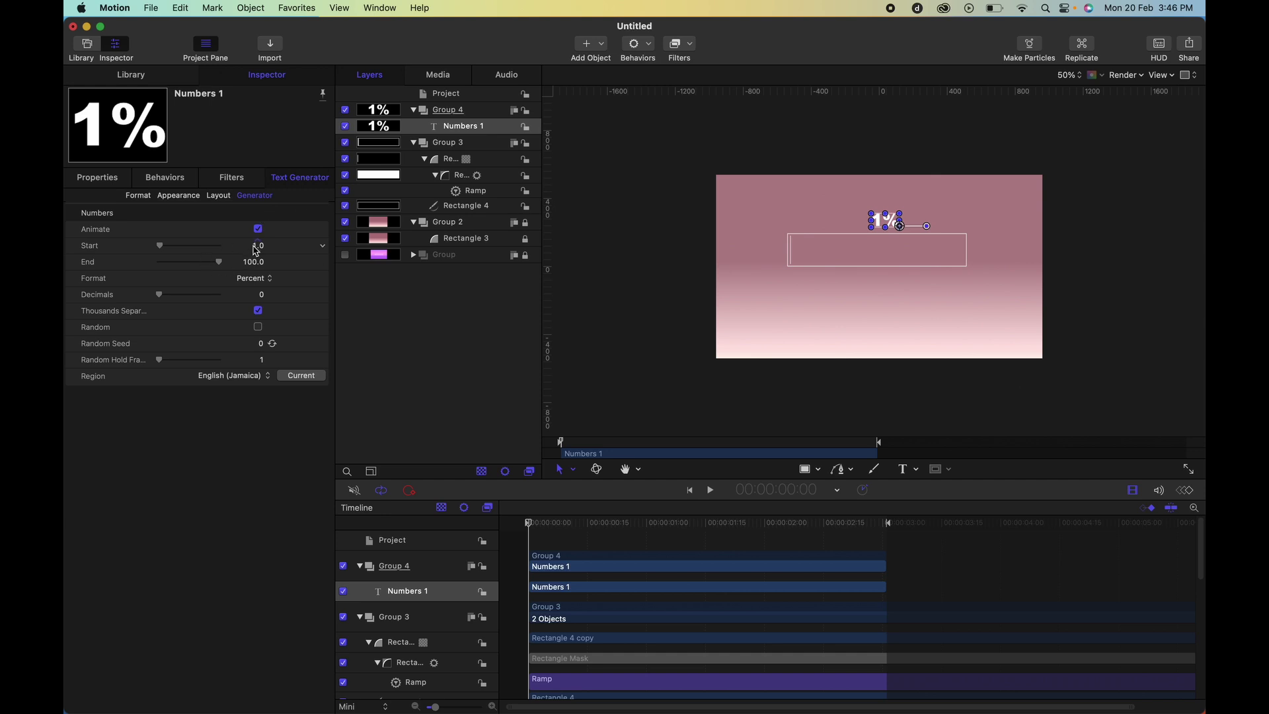
click(260, 246)
click(494, 330)
- Move the playhead to about 1:27 and select the mask's Ramp behavior
drag(659, 534, 754, 529)
click(754, 567)
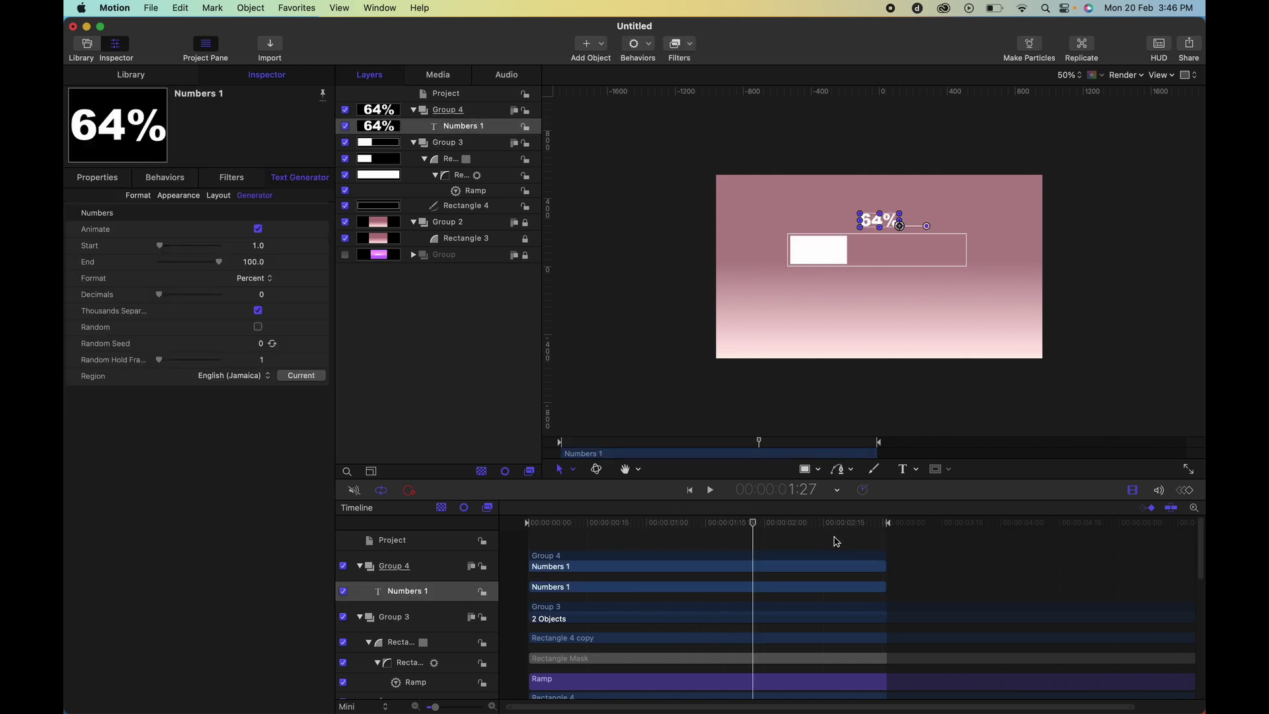
click(840, 685)
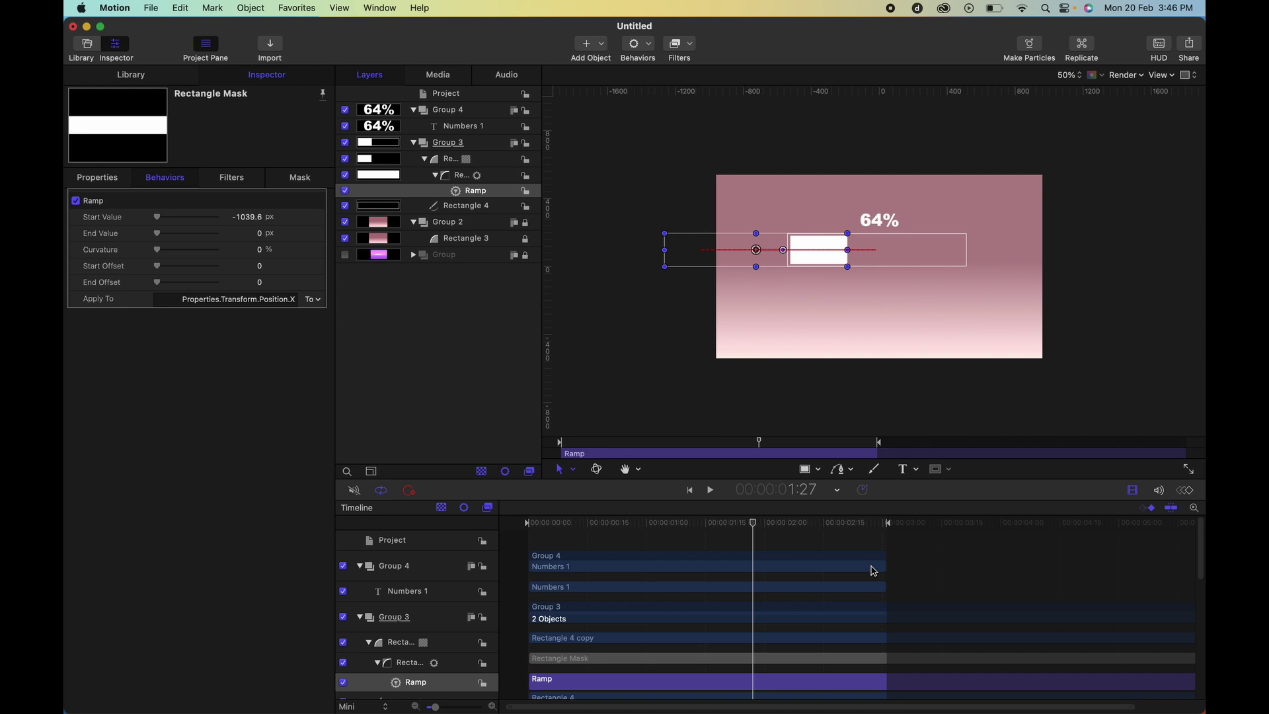
- Trim the mask's Ramp behavior to end at 3 seconds
drag(857, 530, 887, 530)
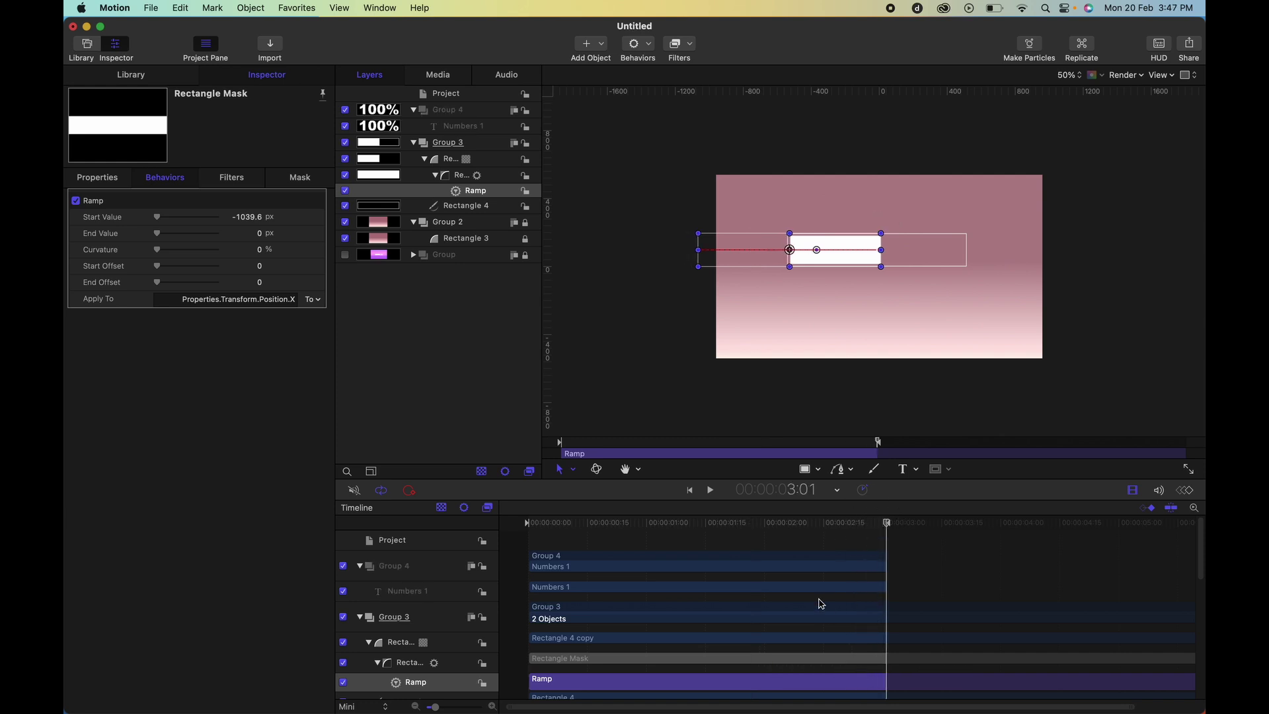
scroll(780, 668, down, 3)
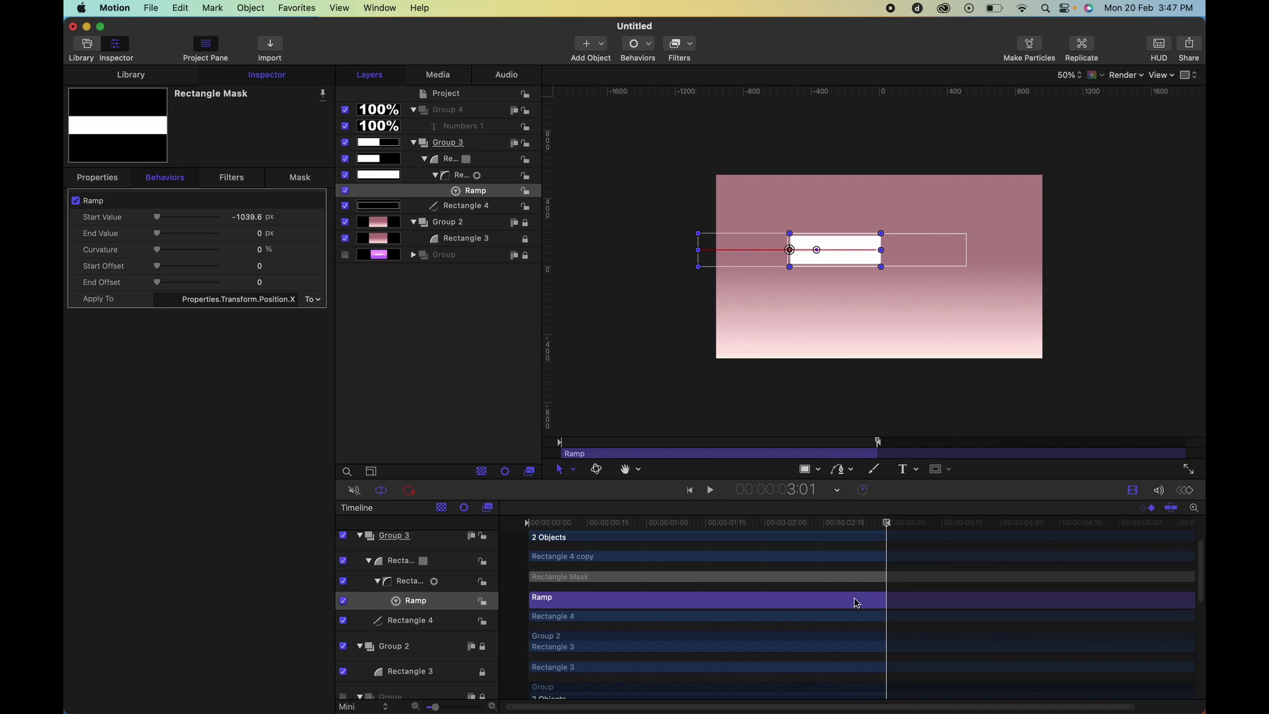
key(o)
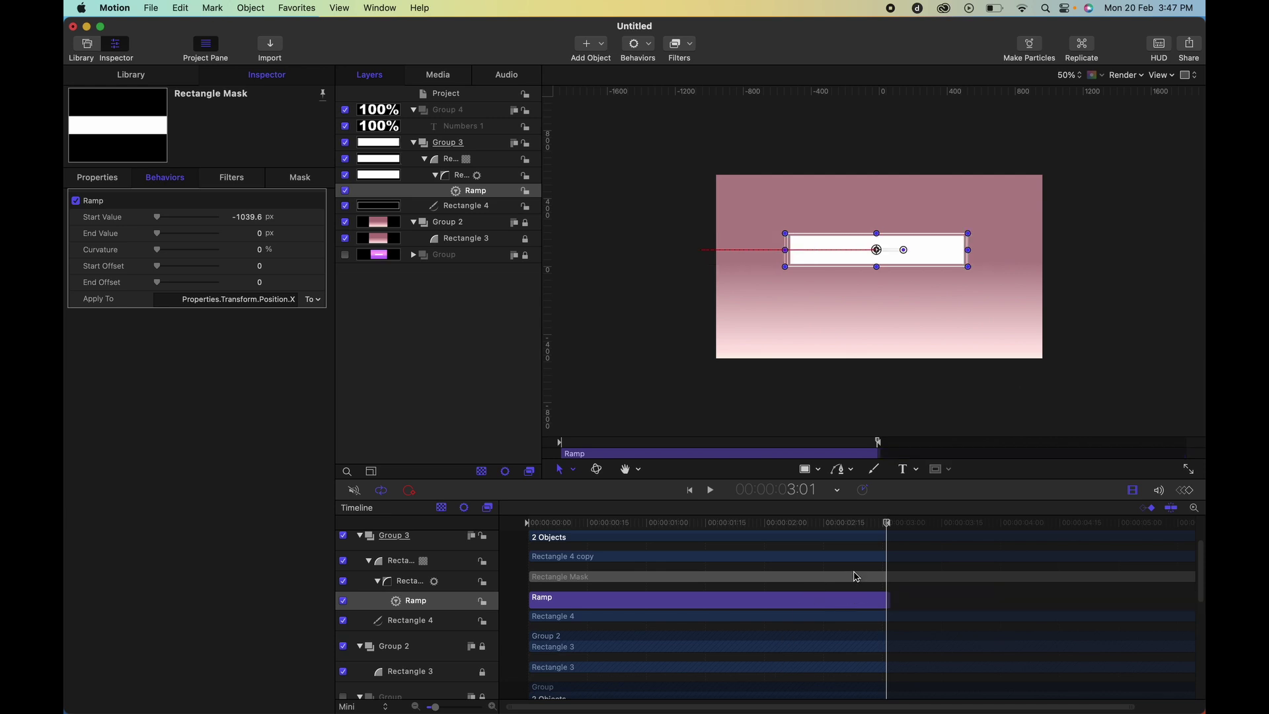
scroll(857, 577, up, 2)
scroll(880, 566, up, 1)
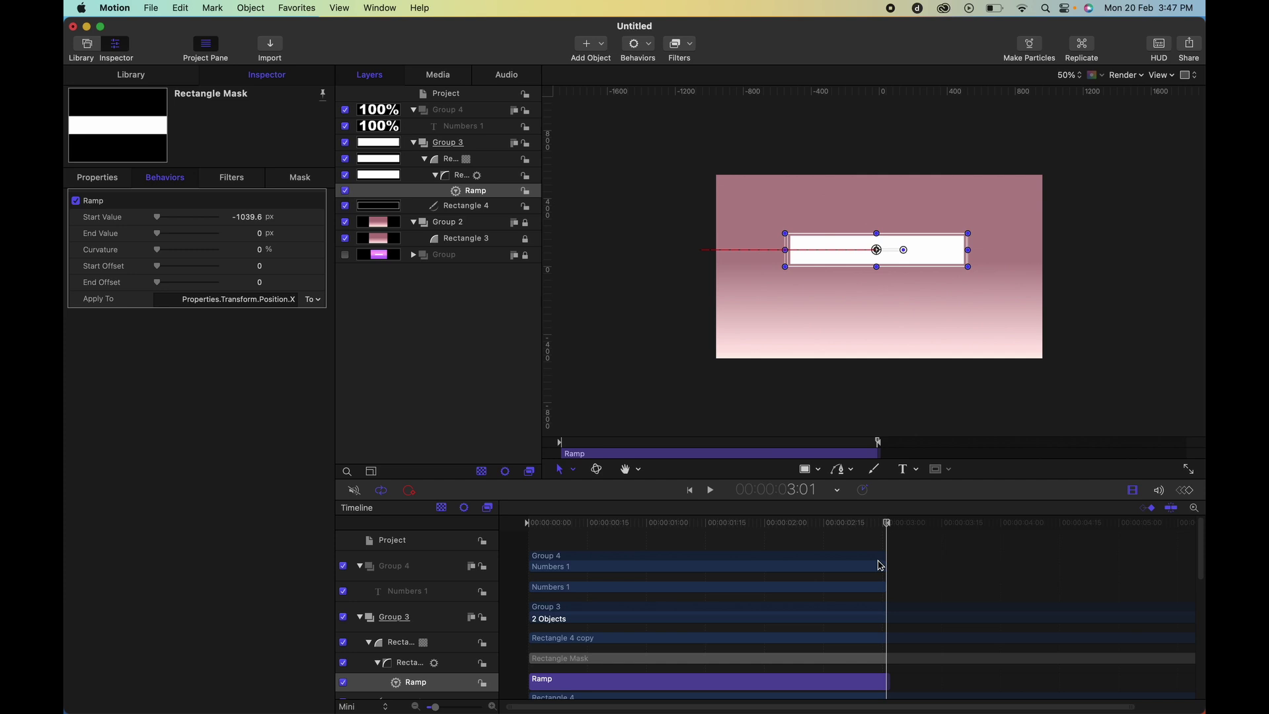
- Check the counter against the bar, then preview the animation from the start
key(Left)
click(875, 589)
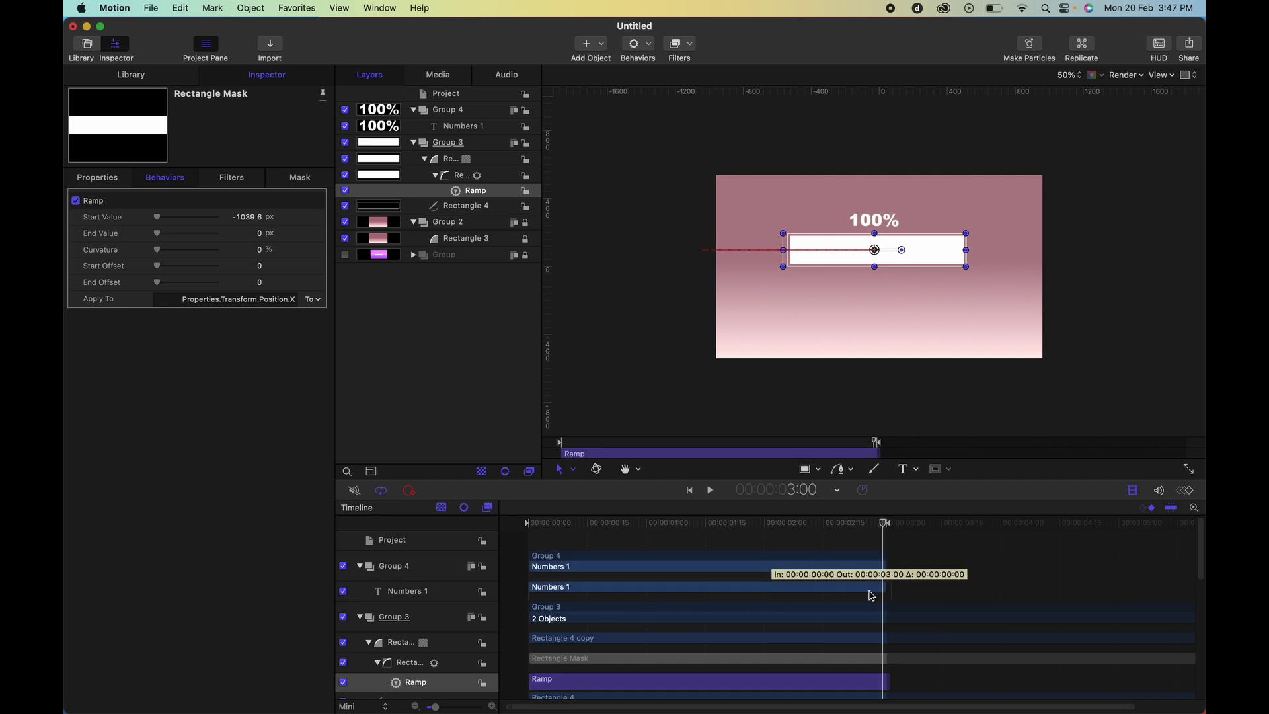
key(Right)
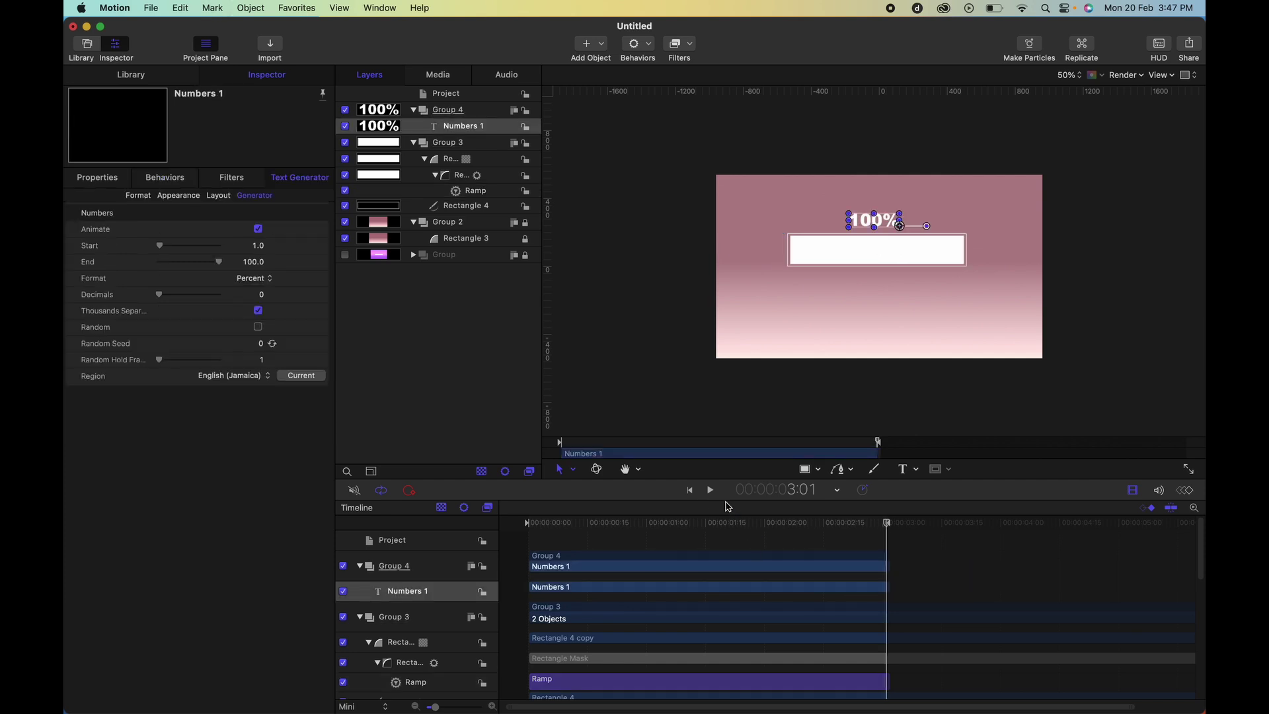
click(690, 491)
click(635, 345)
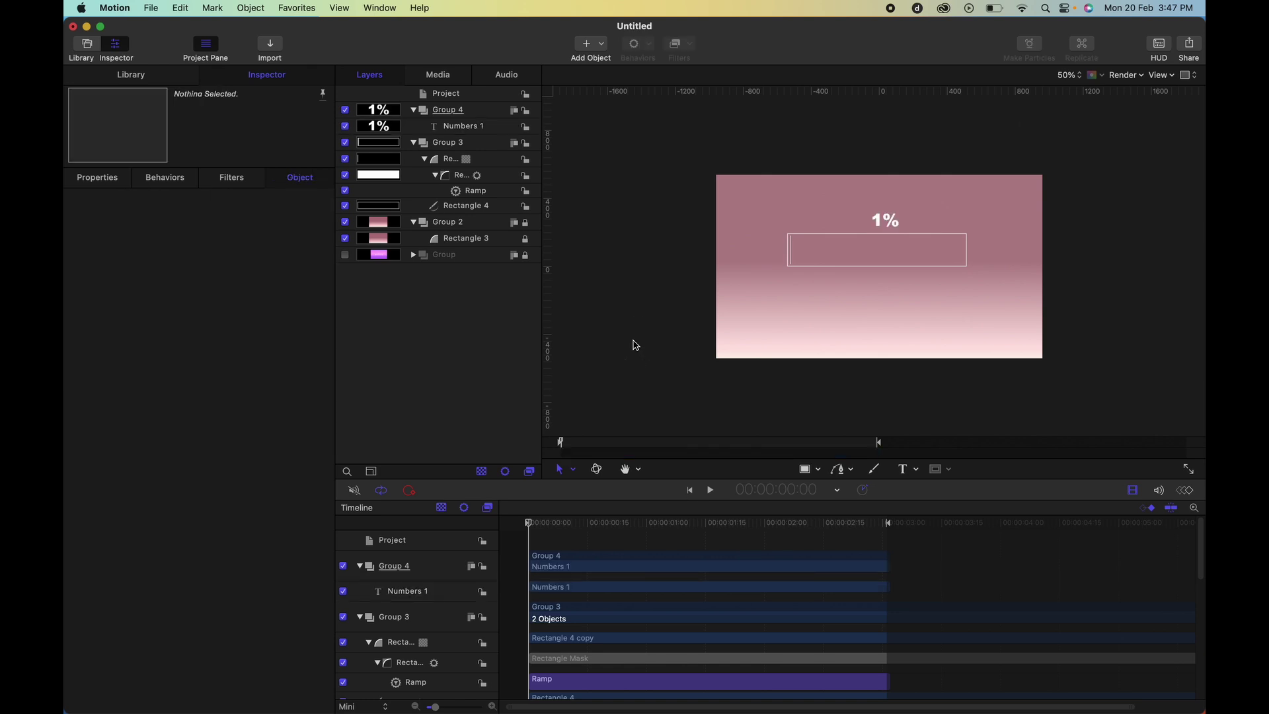
key(space)
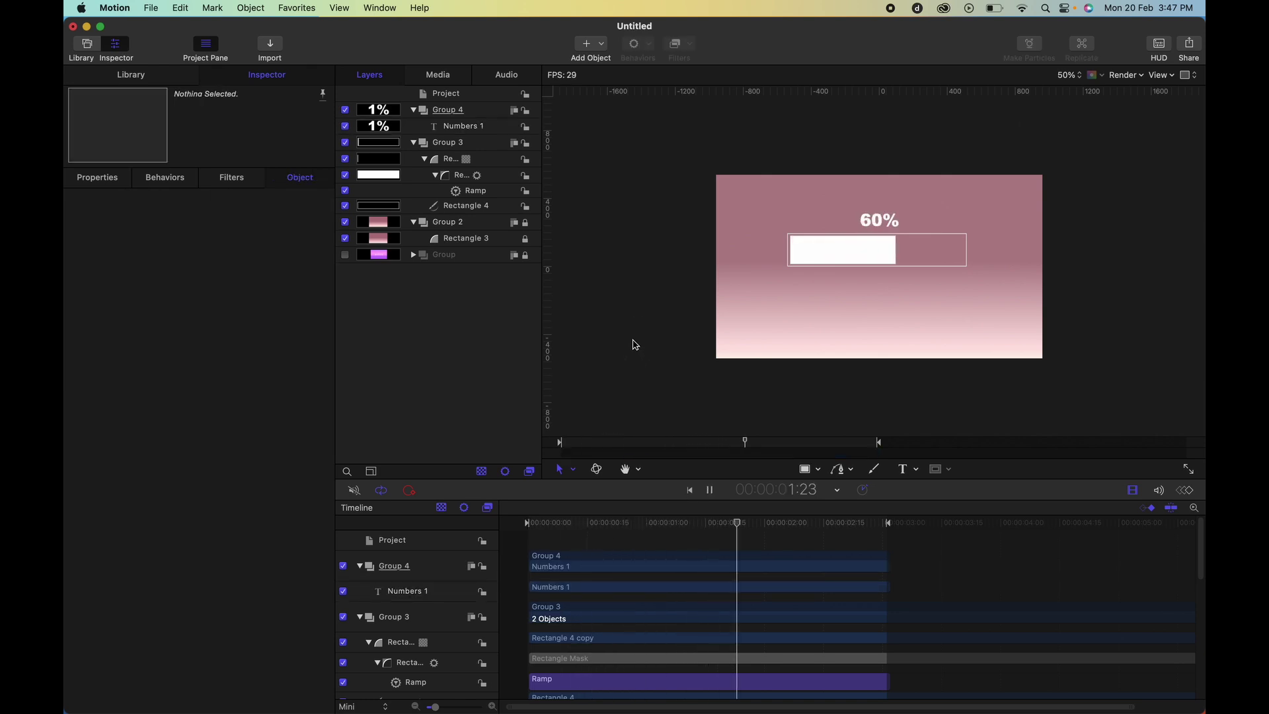
- Group Group 3 and Group 4 together into Group 1
key(space)
key(super+a)
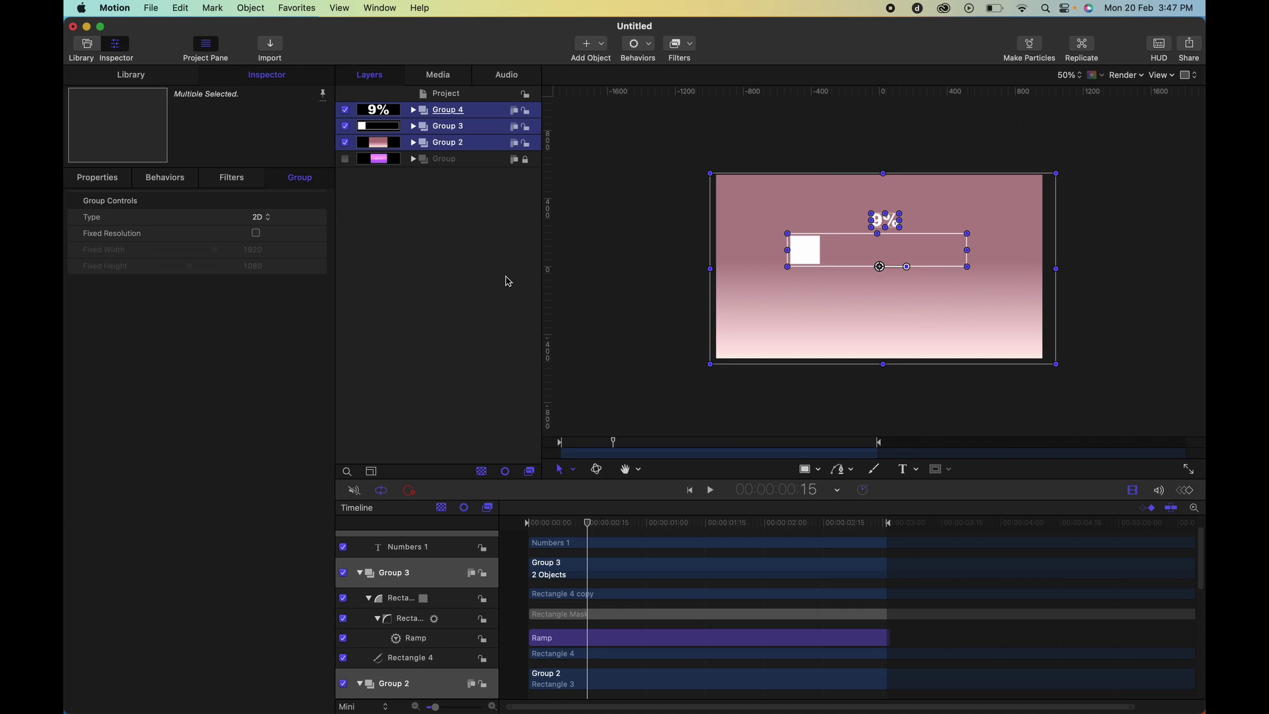
click(575, 230)
click(463, 132)
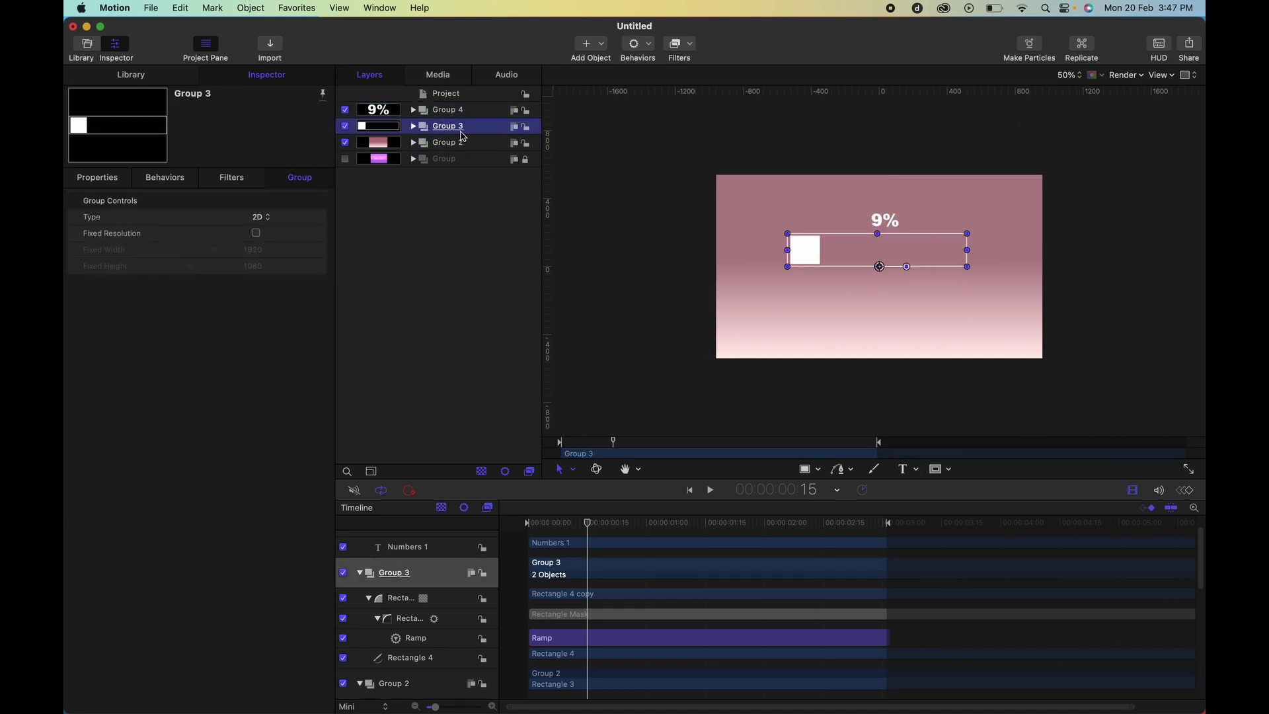
click(464, 143)
click(463, 127)
shift+click(463, 117)
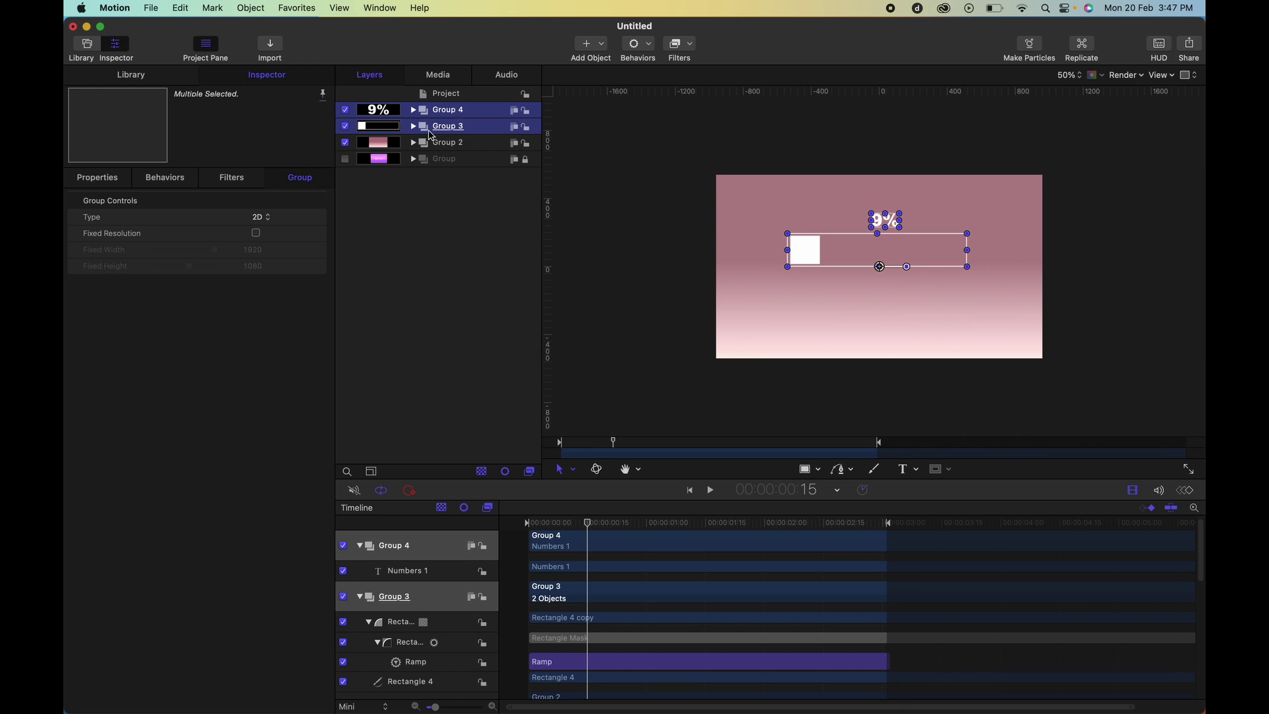
key(super+shift+g)
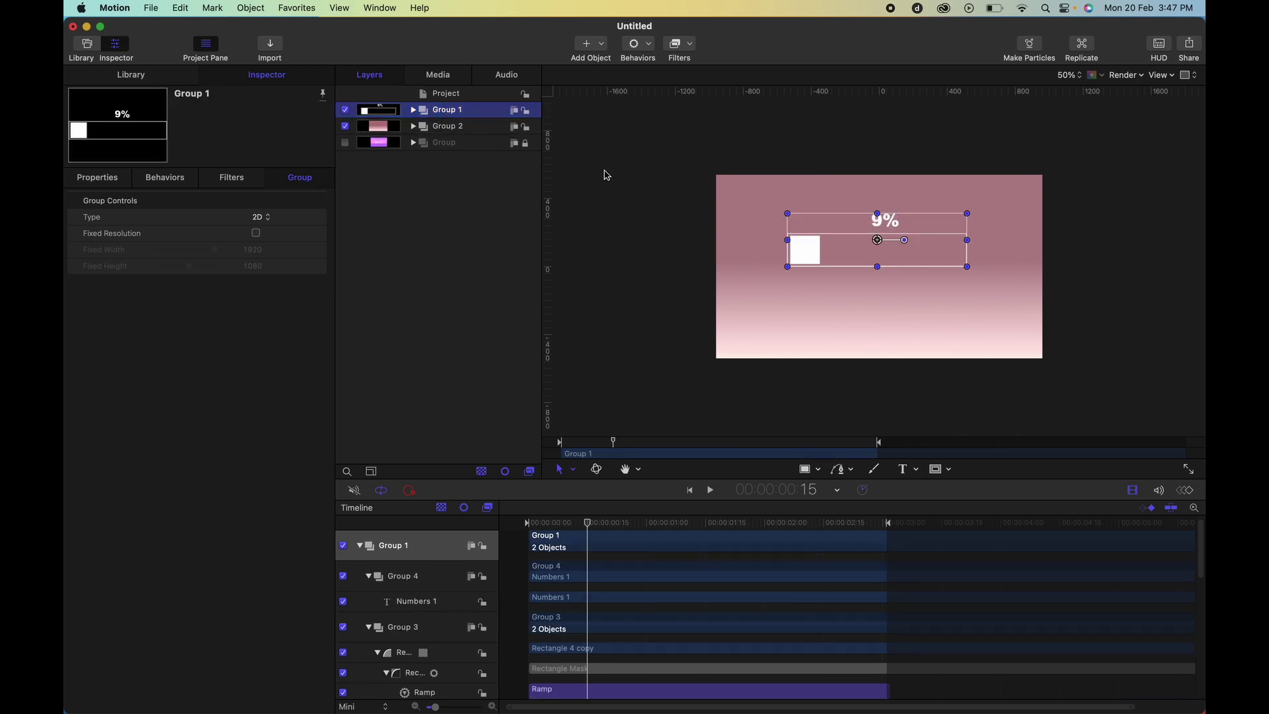
- Reposition Group 1 on the canvas and set its scale to 111%
mouse_move(889, 249)
mouse_down()
mouse_move(891, 292)
mouse_move(832, 329)
mouse_move(960, 318)
mouse_move(896, 273)
mouse_up()
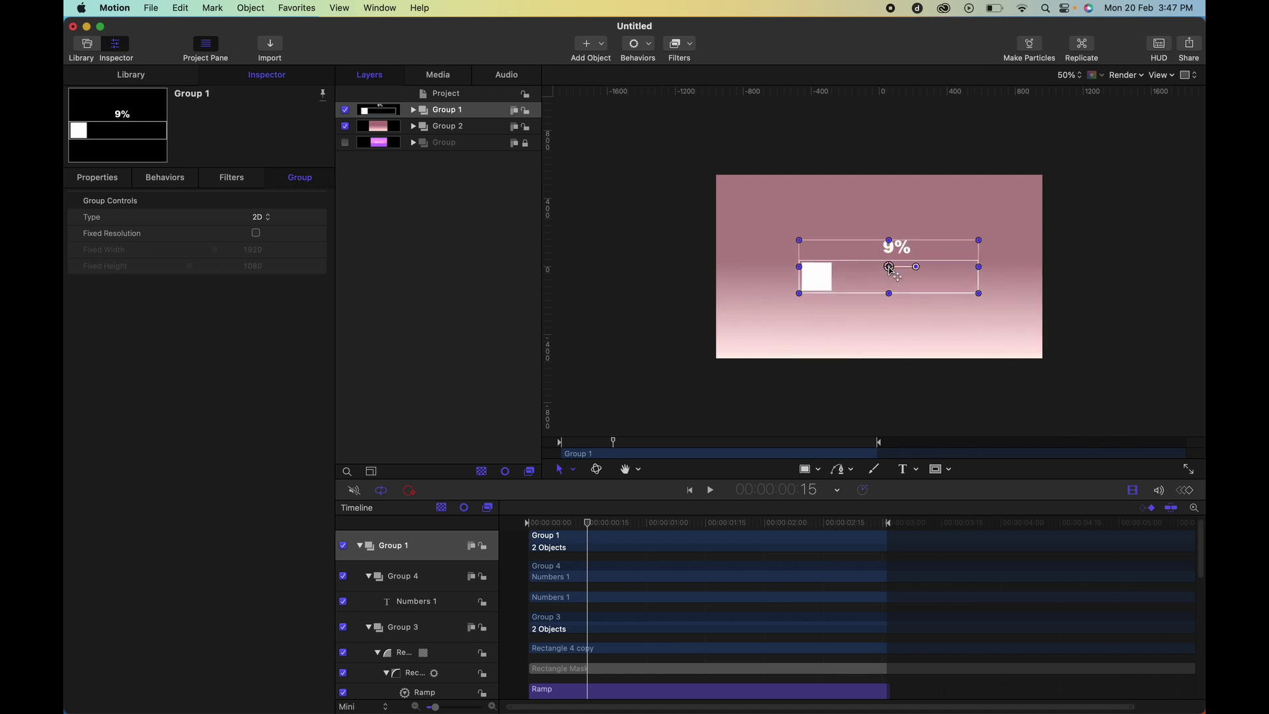
click(98, 178)
mouse_move(255, 299)
mouse_down()
mouse_move(218, 299)
mouse_move(236, 299)
mouse_up()
click(601, 292)
key(space)
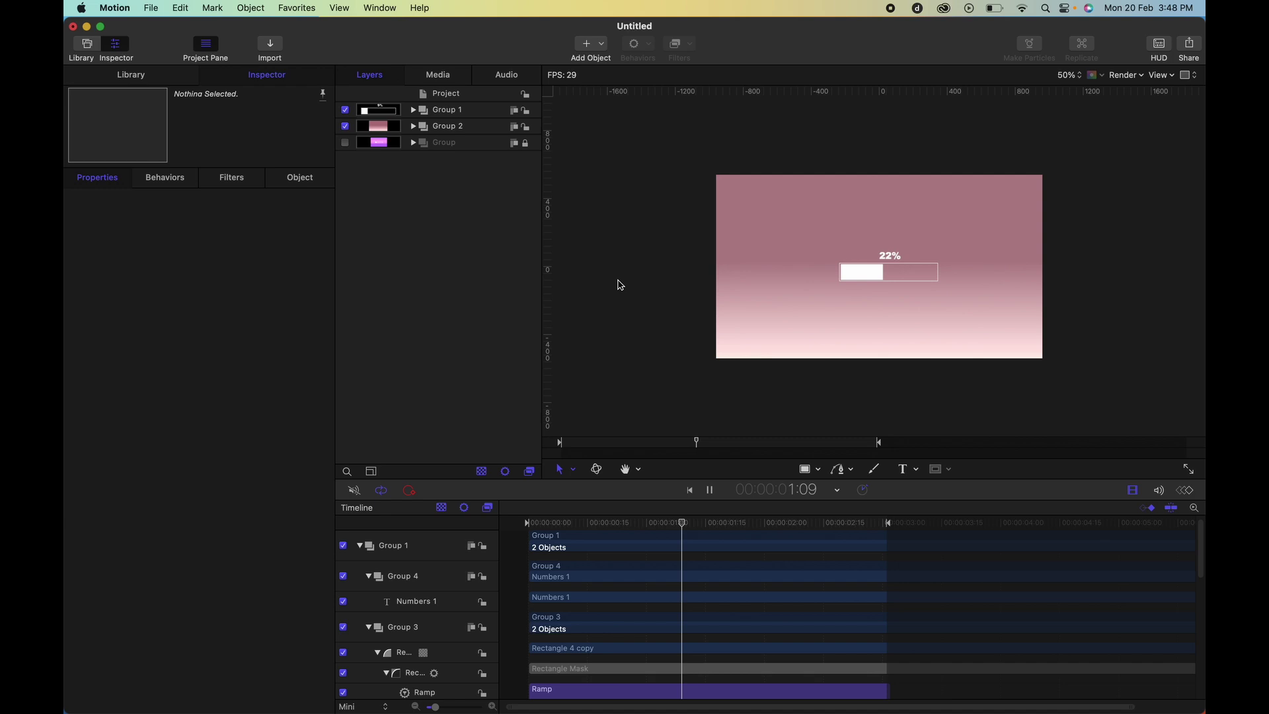
click(474, 114)
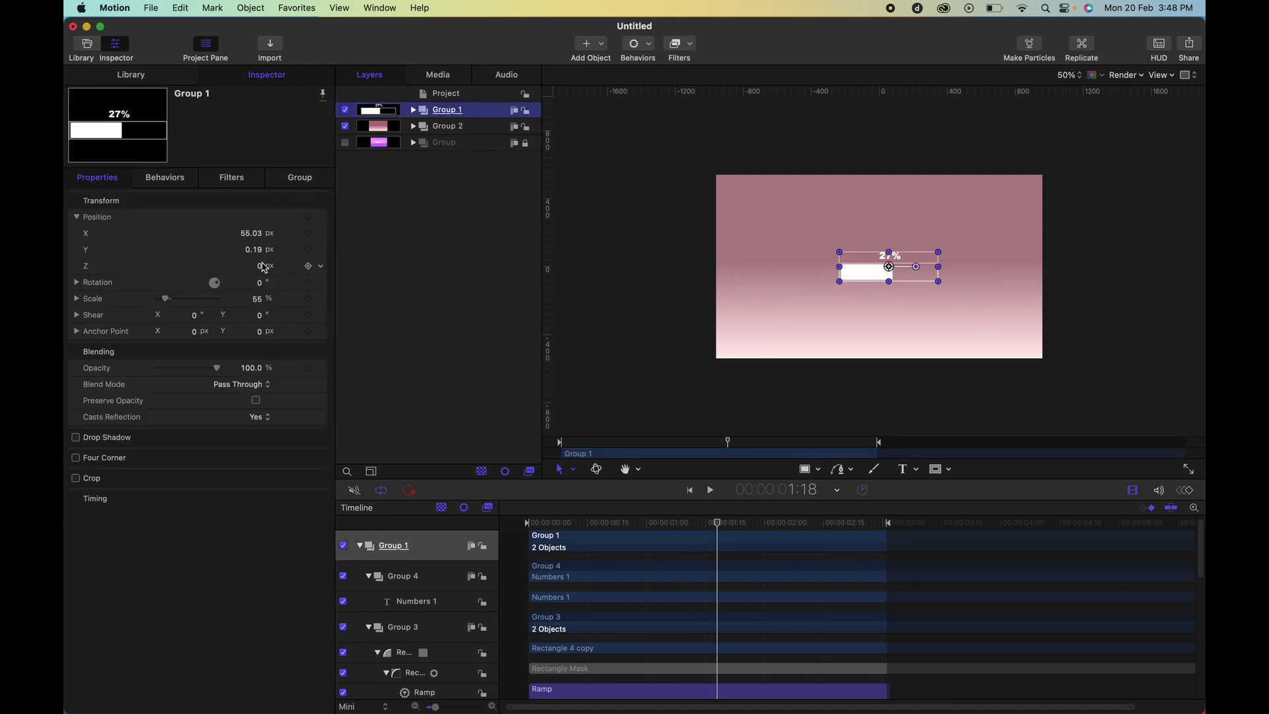
drag(258, 298, 278, 298)
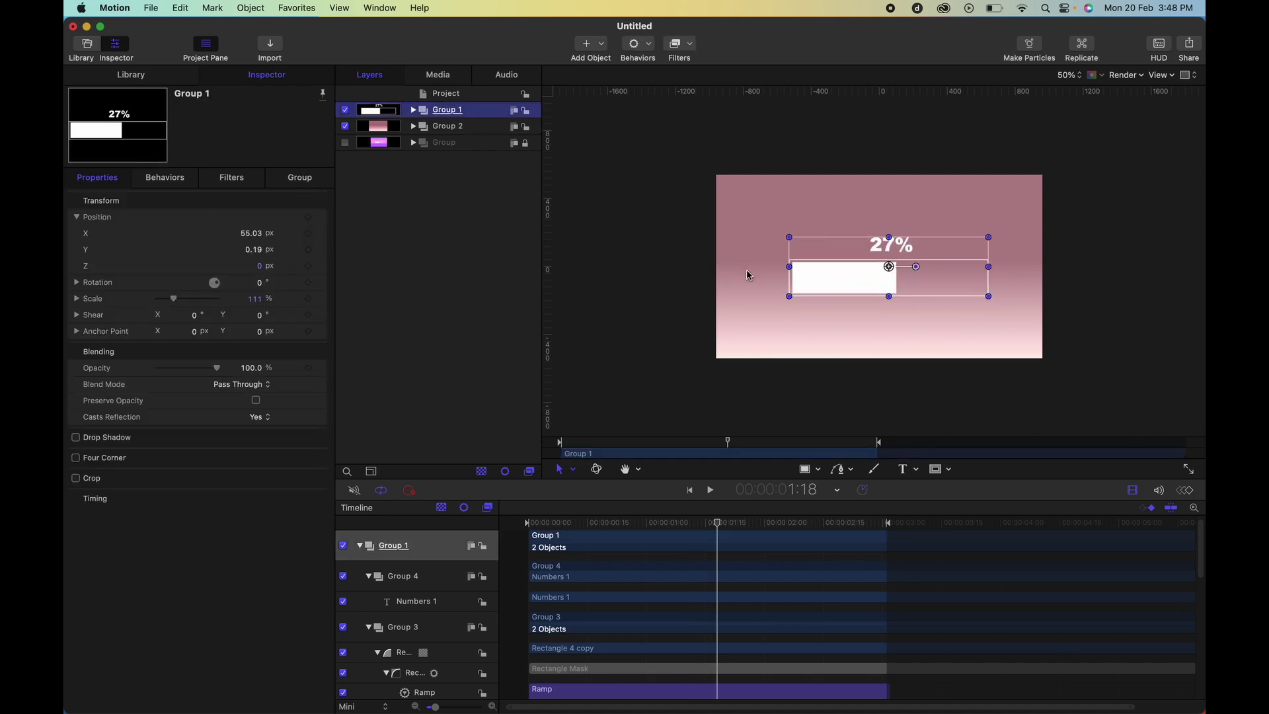